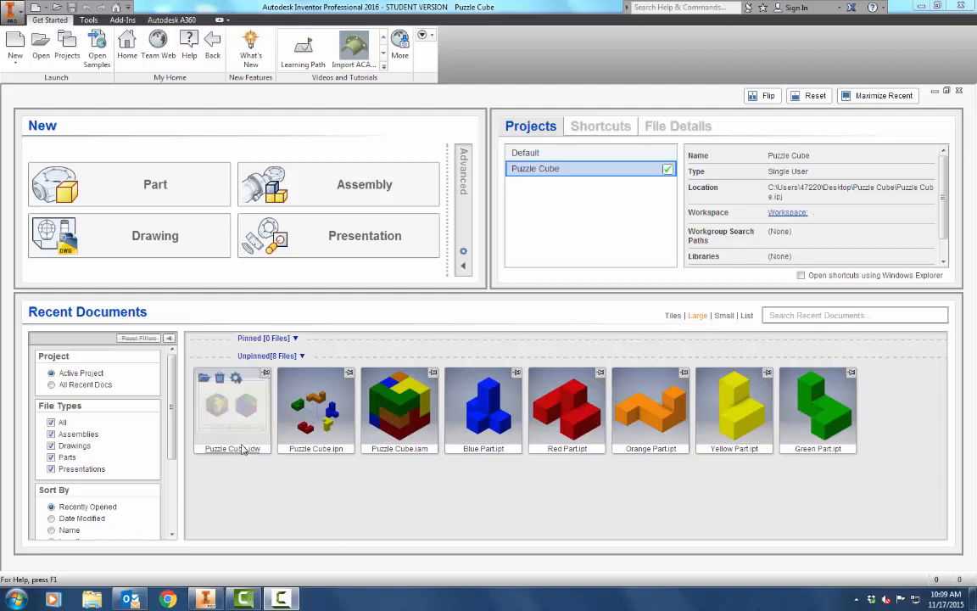
# Step: Open the Puzzle Cube.idw drawing and activate Sheet:3 with the blue part's multiview
pyautogui.click(231, 407)
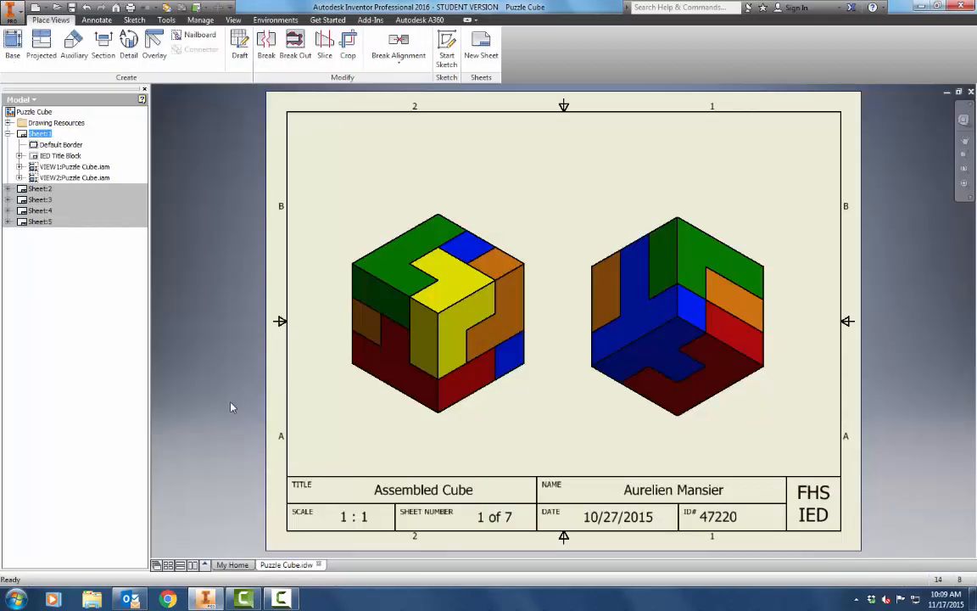
pyautogui.doubleClick(35, 200)
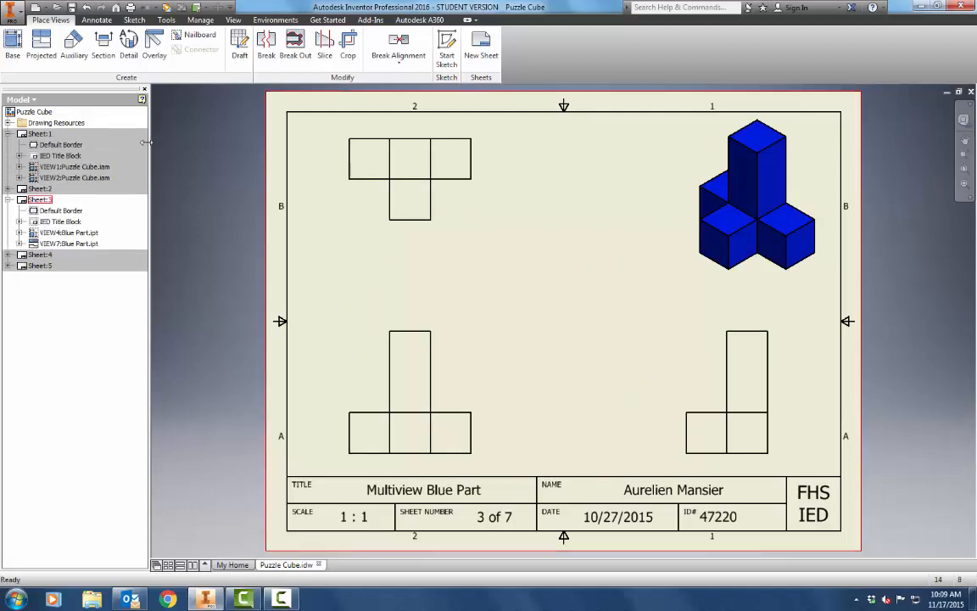
# Step: Dimension the top edge of the blue part's front view and disable Edit dimension when created
pyautogui.click(92, 19)
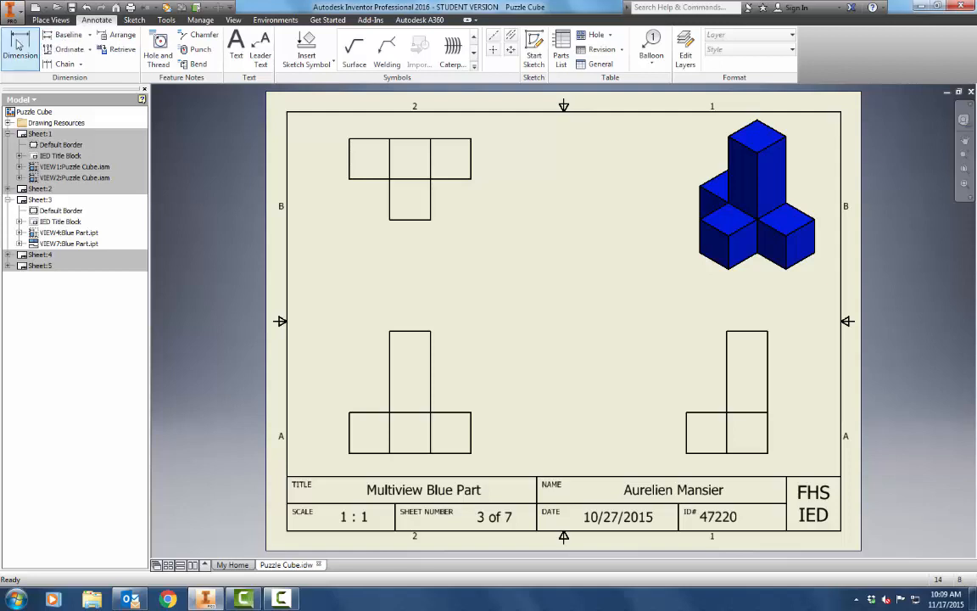
pyautogui.click(18, 44)
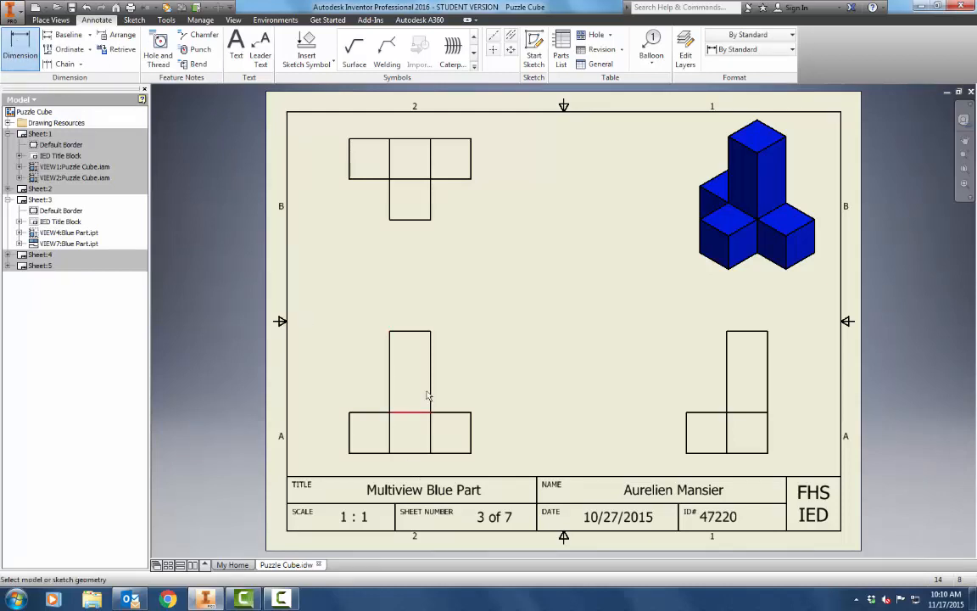
pyautogui.click(401, 335)
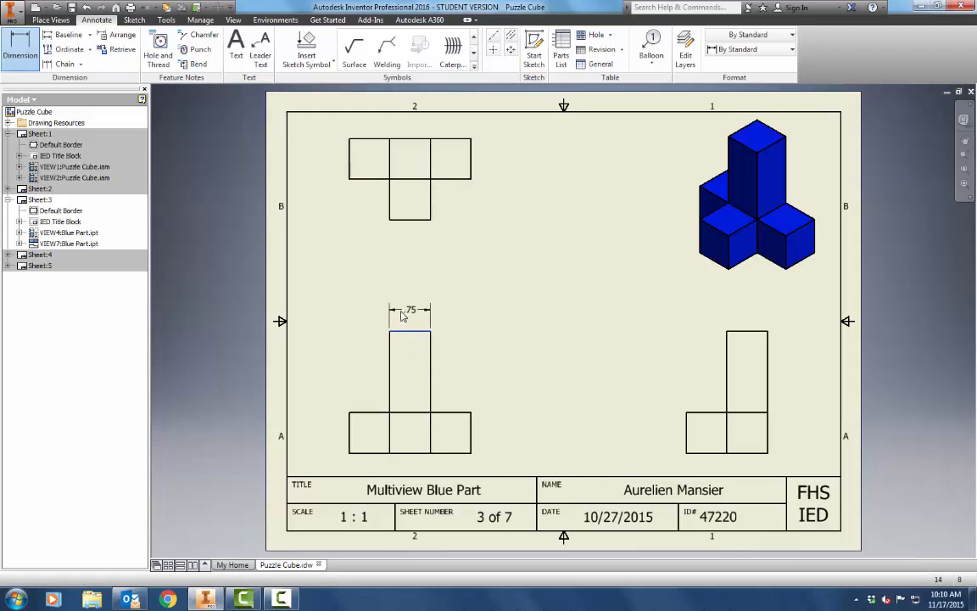
pyautogui.click(404, 316)
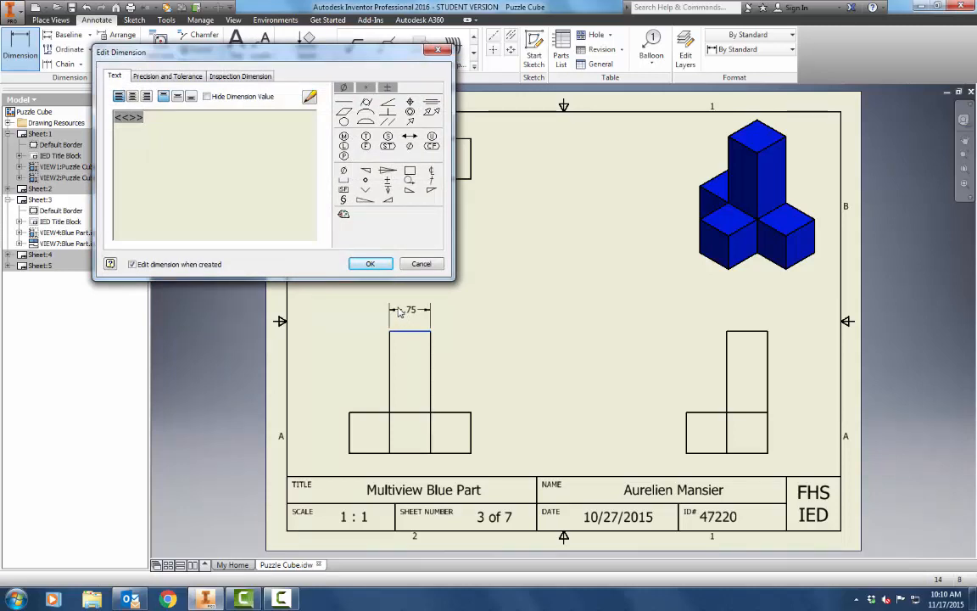
pyautogui.click(132, 265)
pyautogui.click(370, 265)
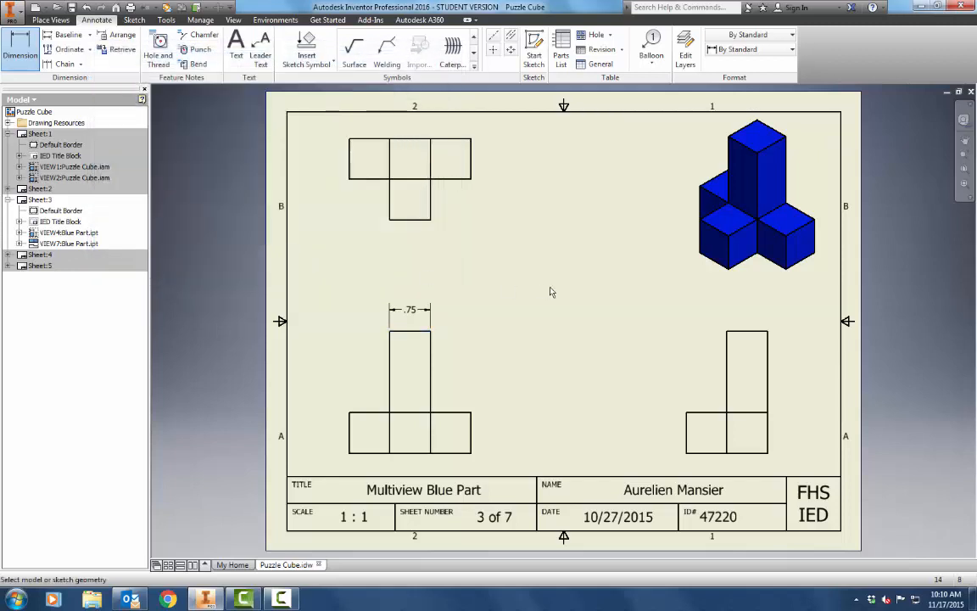
# Step: Add individual dimensions for the left block's width and the overall width above the blue part's front view
pyautogui.click(391, 333)
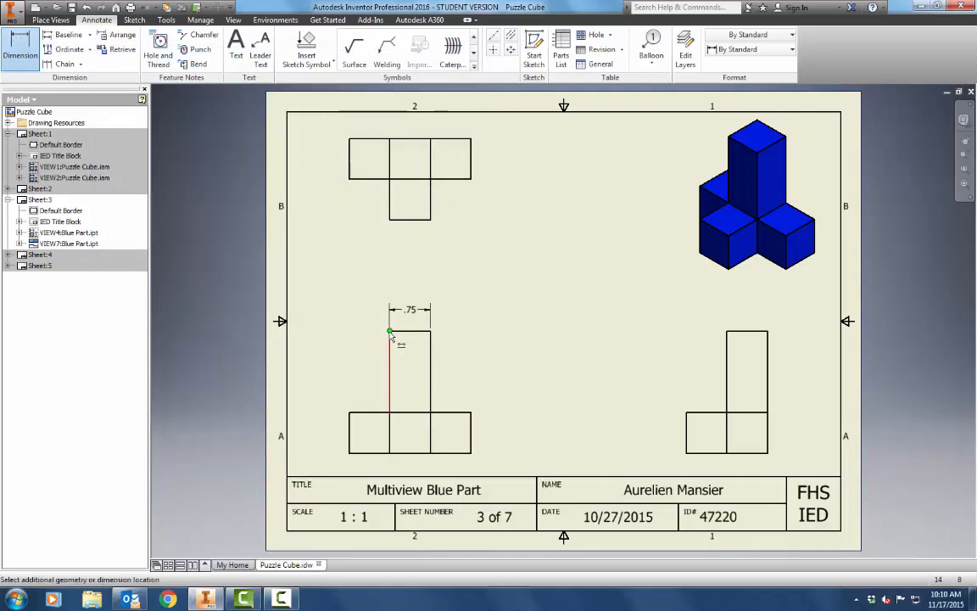
pyautogui.click(351, 412)
pyautogui.click(378, 307)
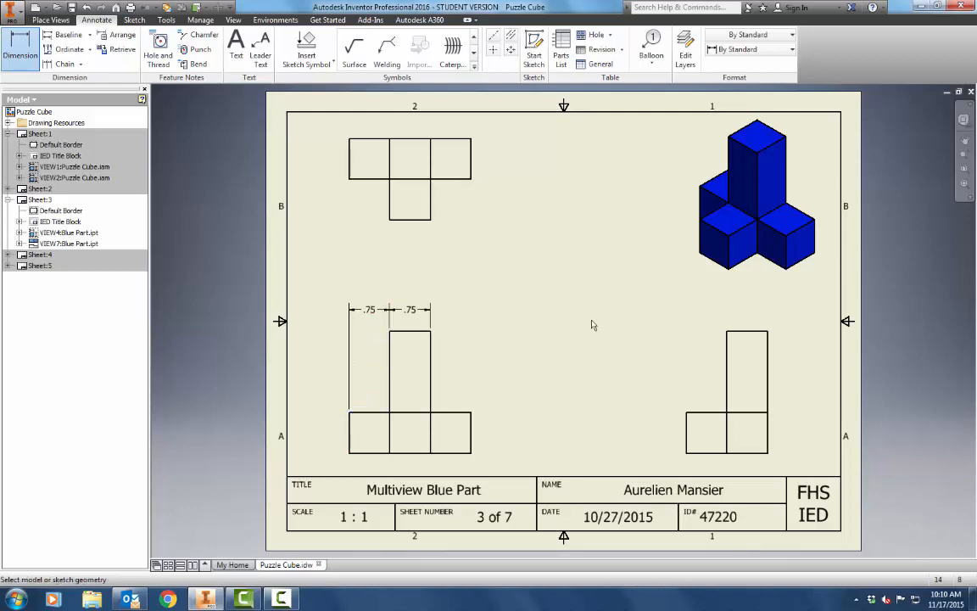
pyautogui.click(351, 423)
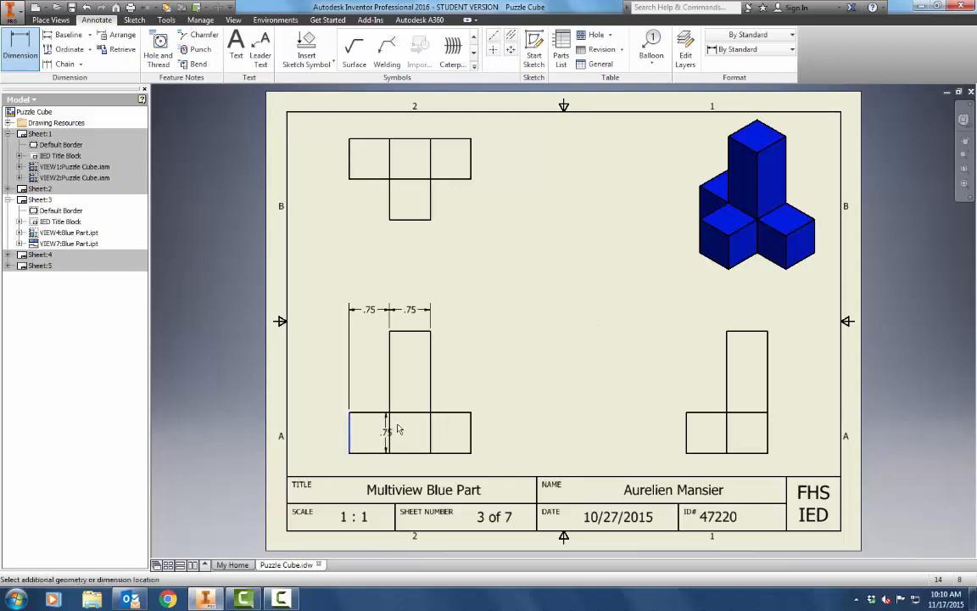
pyautogui.click(470, 424)
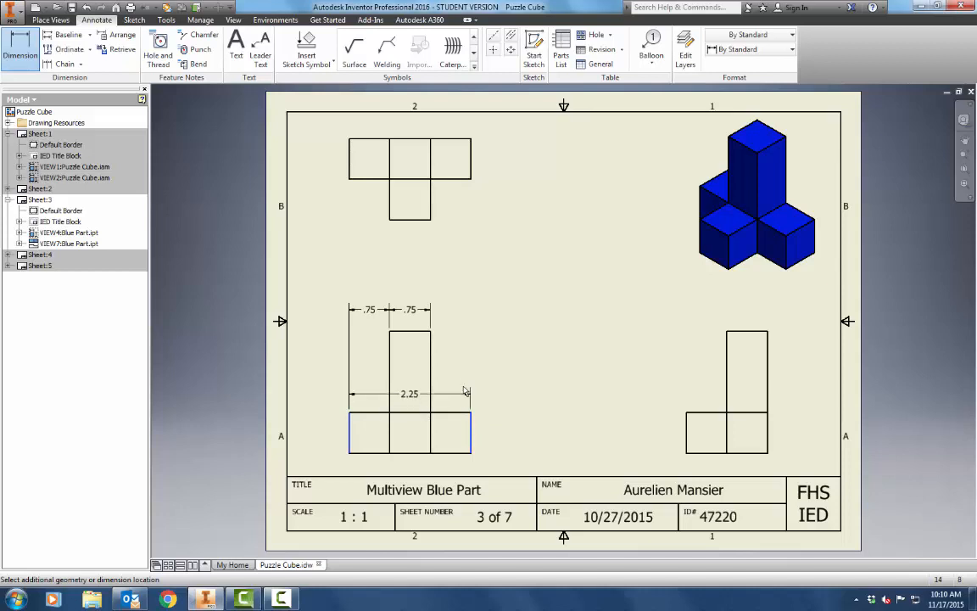
pyautogui.click(450, 290)
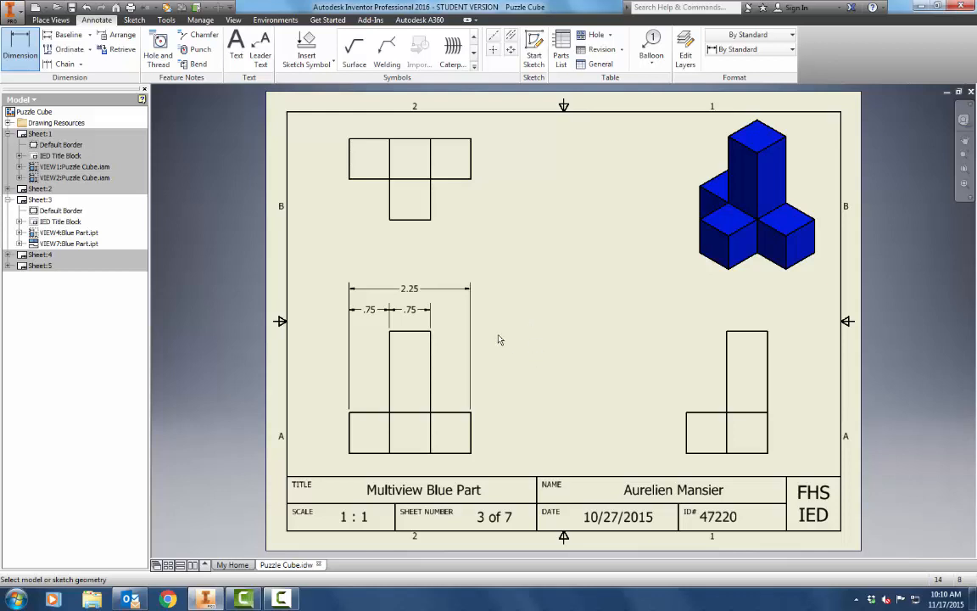
# Step: Delete all the individual dimensions above the blue part's front view
pyautogui.press('Escape')
pyautogui.moveTo(508, 335); pyautogui.dragTo(311, 259)
pyautogui.press('Delete')
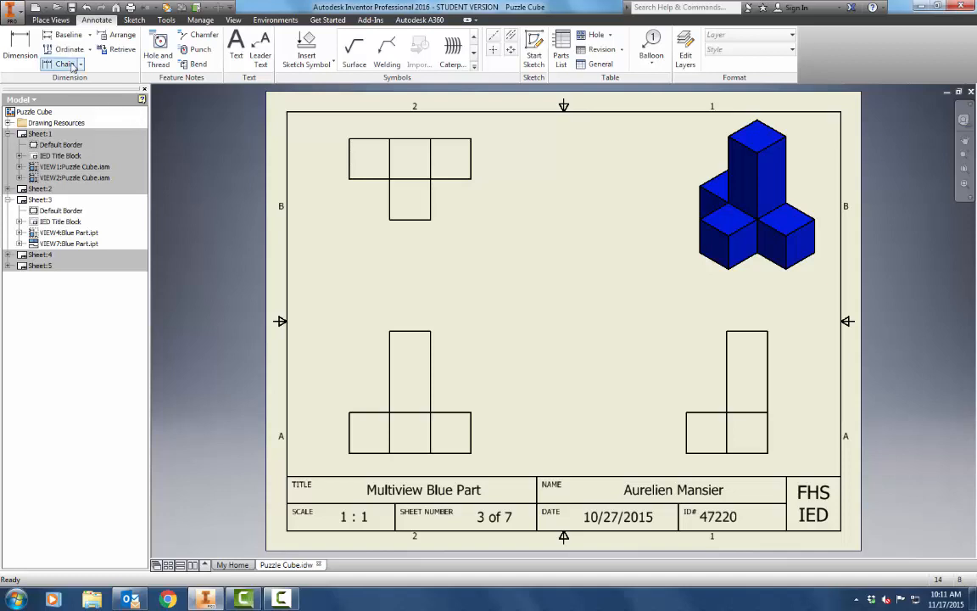
# Step: Create a baseline dimension set from the left edge for the widths, placed above the blue part's front view
pyautogui.click(68, 36)
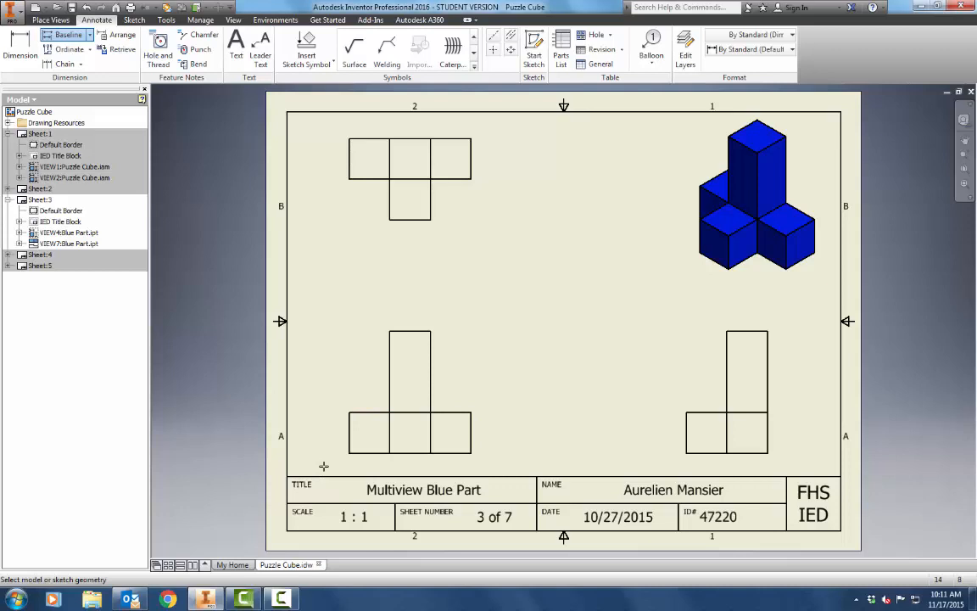
pyautogui.click(349, 425)
pyautogui.click(364, 413)
pyautogui.click(410, 330)
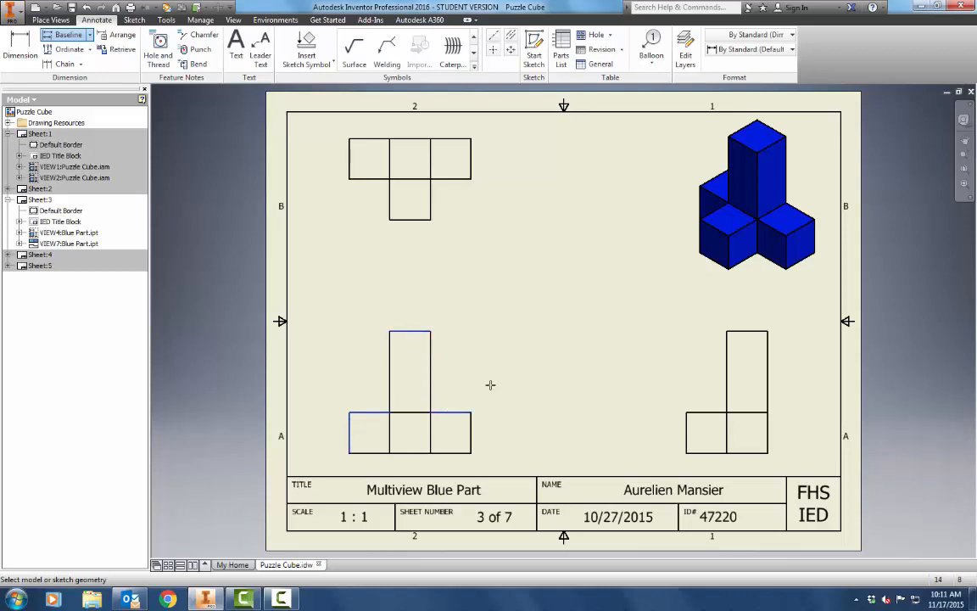
pyautogui.rightClick(469, 354)
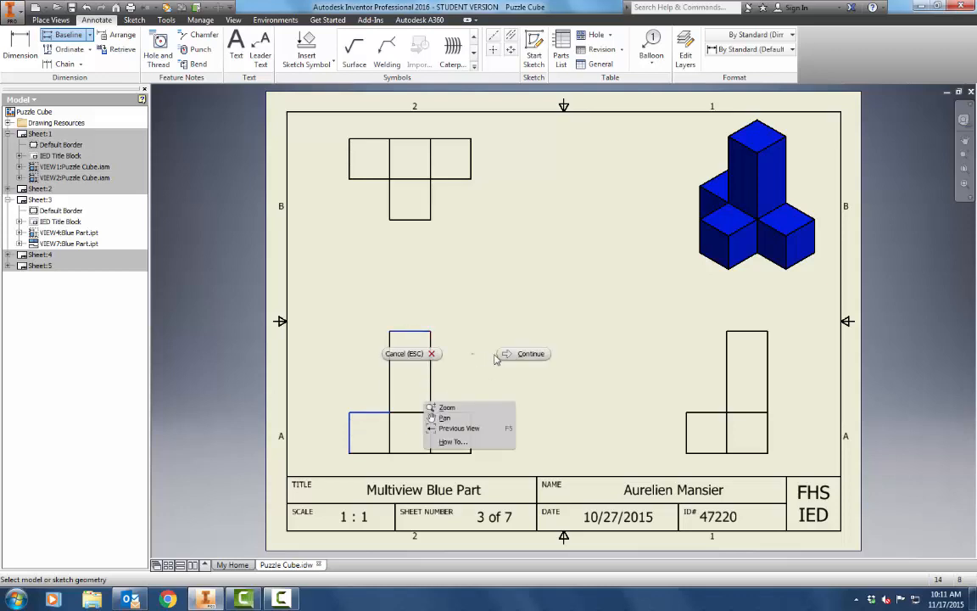
pyautogui.click(519, 355)
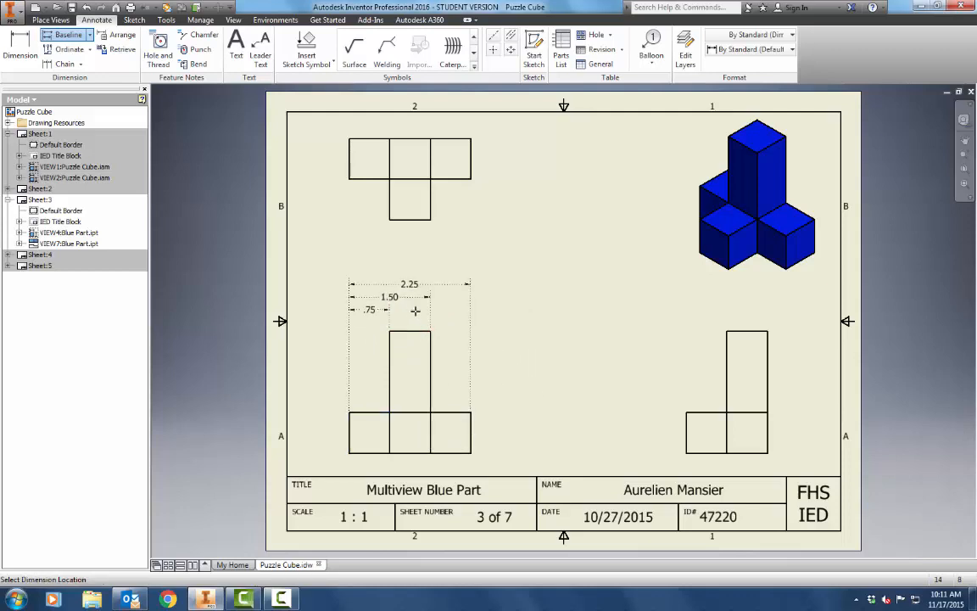
pyautogui.click(415, 310)
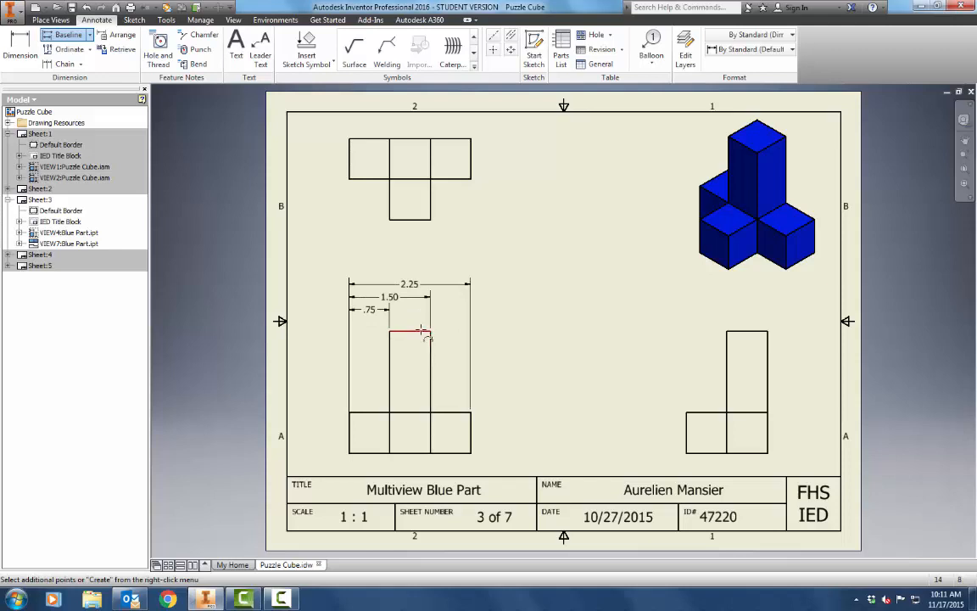
pyautogui.rightClick(491, 312)
pyautogui.click(538, 314)
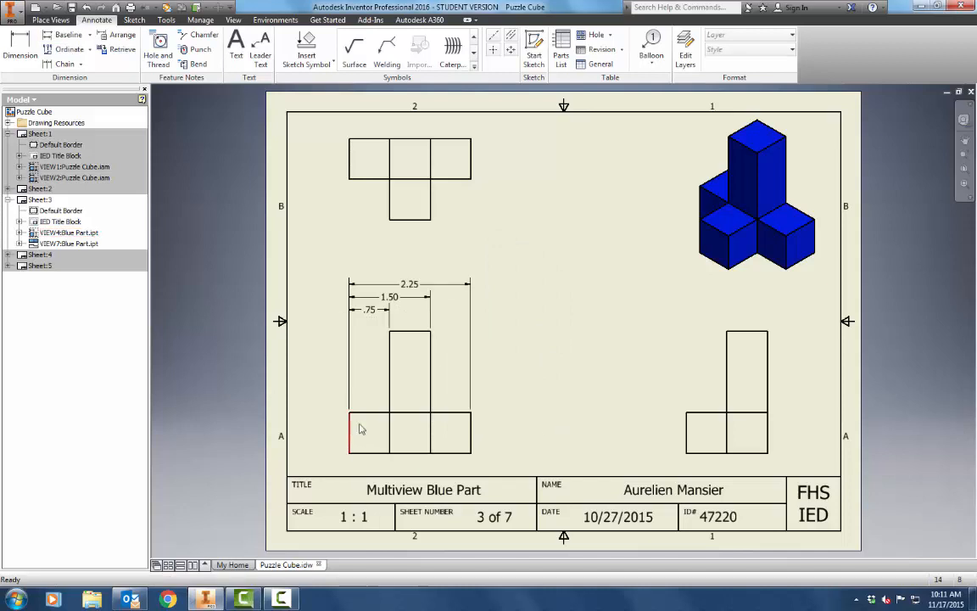
# Step: Create a baseline dimension set from the bottom edge for the heights, placed right of the blue part's front view
pyautogui.click(67, 34)
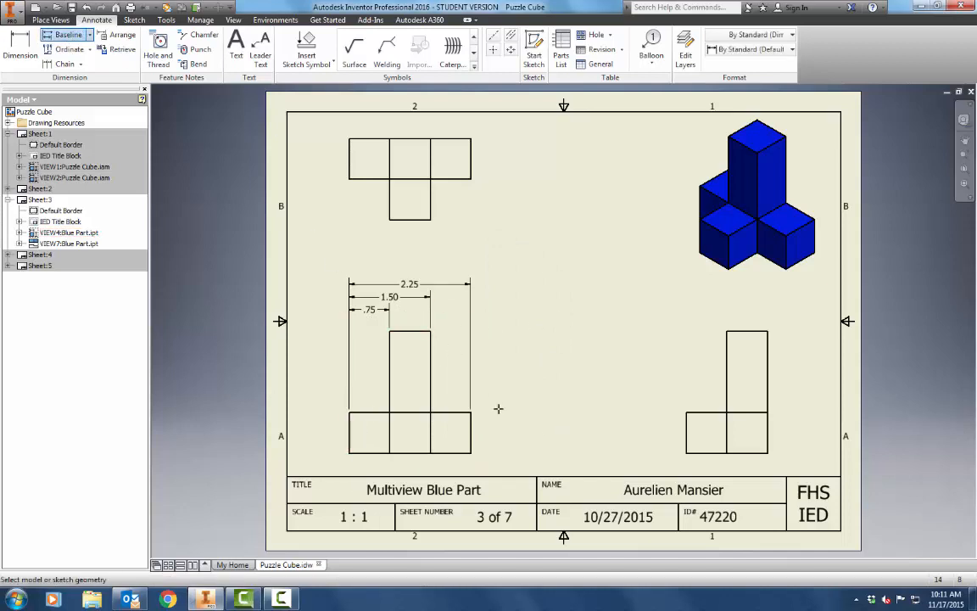
pyautogui.click(448, 452)
pyautogui.click(430, 373)
pyautogui.rightClick(446, 374)
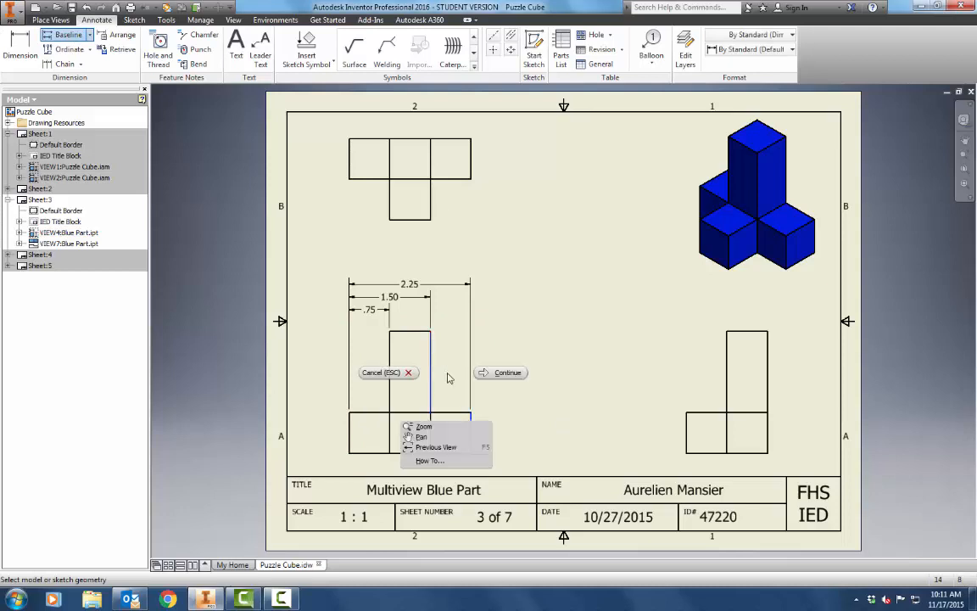
pyautogui.click(487, 372)
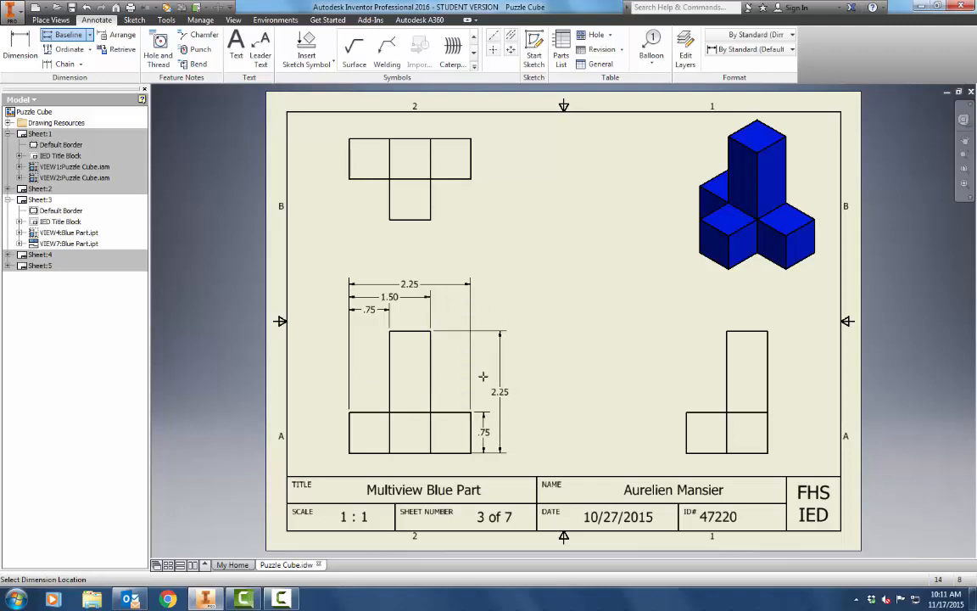
pyautogui.click(488, 375)
pyautogui.rightClick(543, 376)
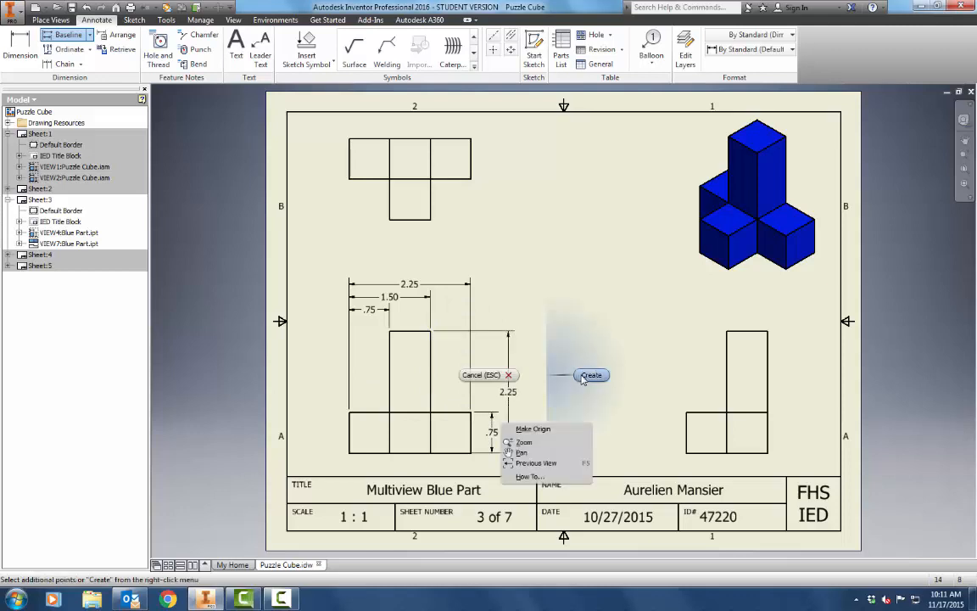
pyautogui.click(585, 376)
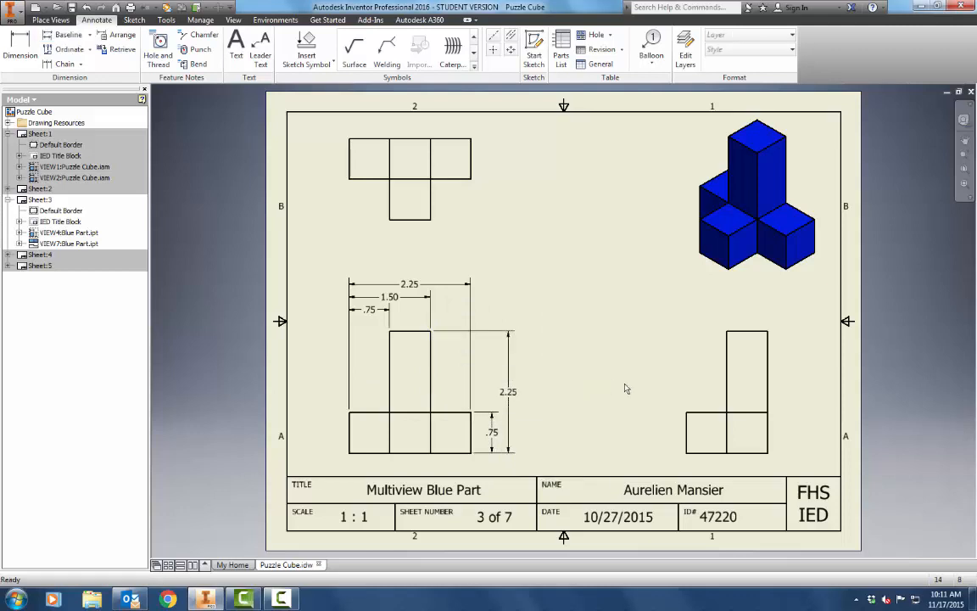
# Step: Create a baseline dimension set from the top edge for the depths, placed right of the blue part's top view
pyautogui.click(68, 35)
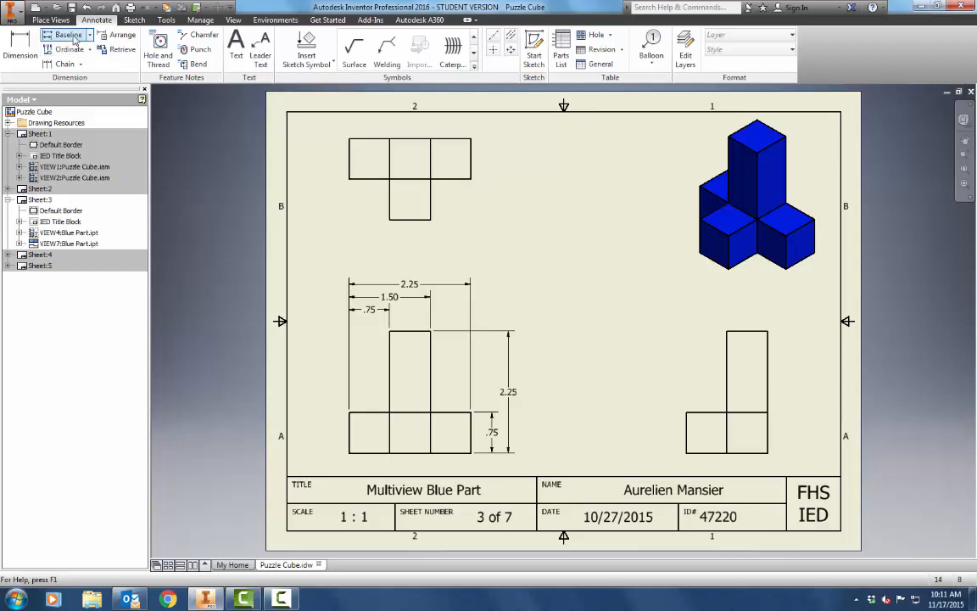
pyautogui.click(459, 138)
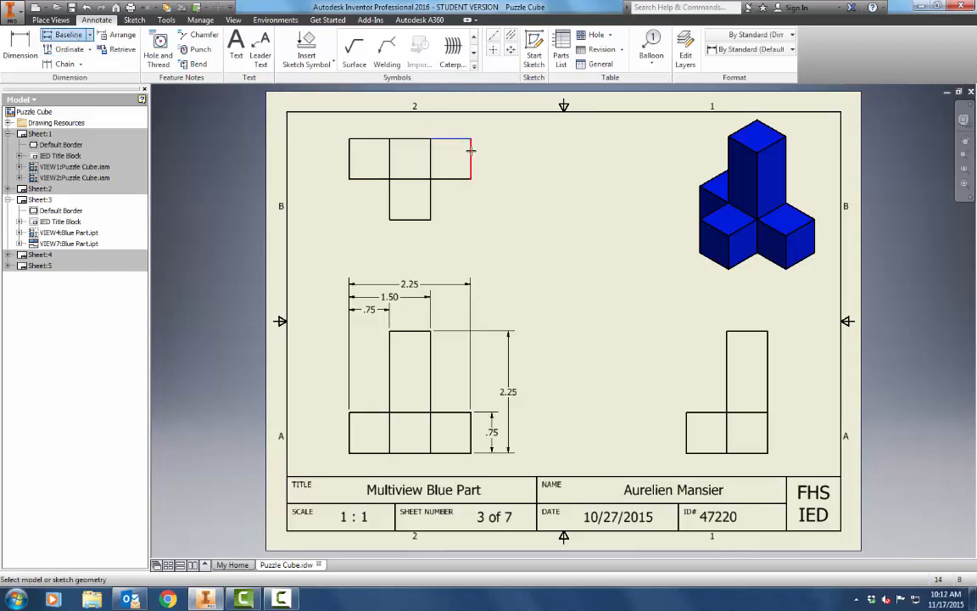
pyautogui.click(469, 169)
pyautogui.rightClick(437, 187)
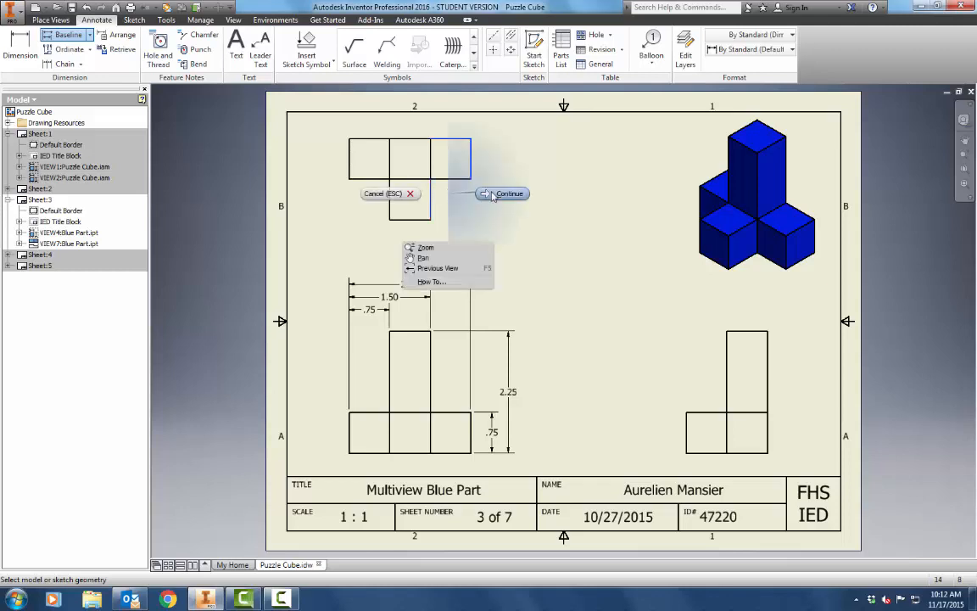
pyautogui.click(507, 188)
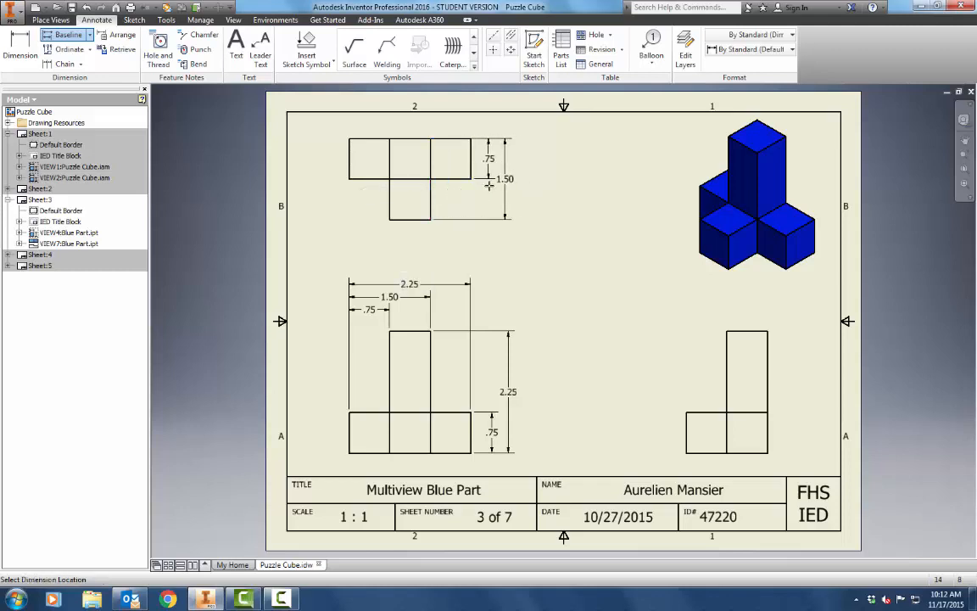
pyautogui.rightClick(518, 187)
pyautogui.click(569, 188)
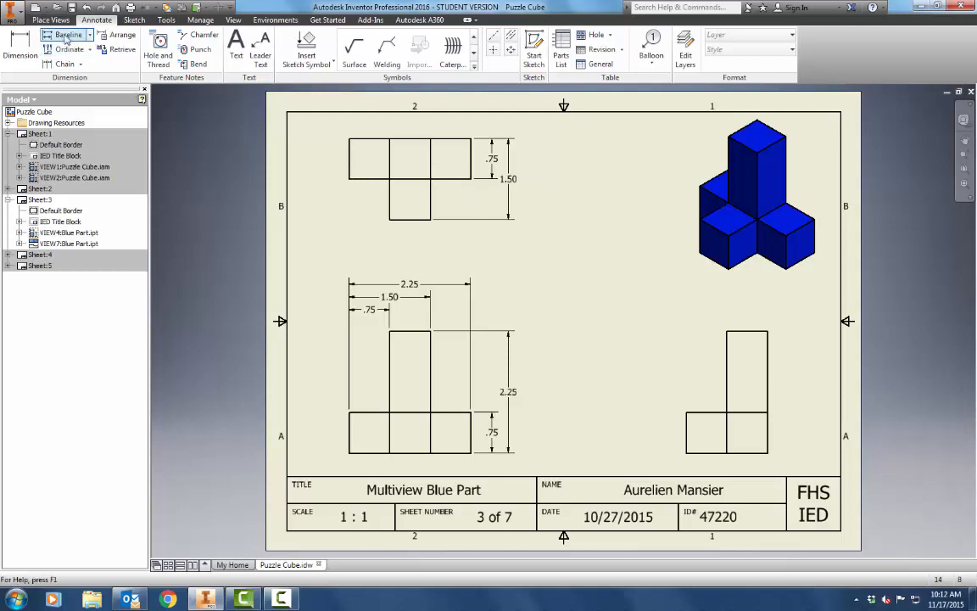
# Step: Activate Sheet:4 with the red part's multiview drawing
pyautogui.click(29, 257)
pyautogui.doubleClick(34, 254)
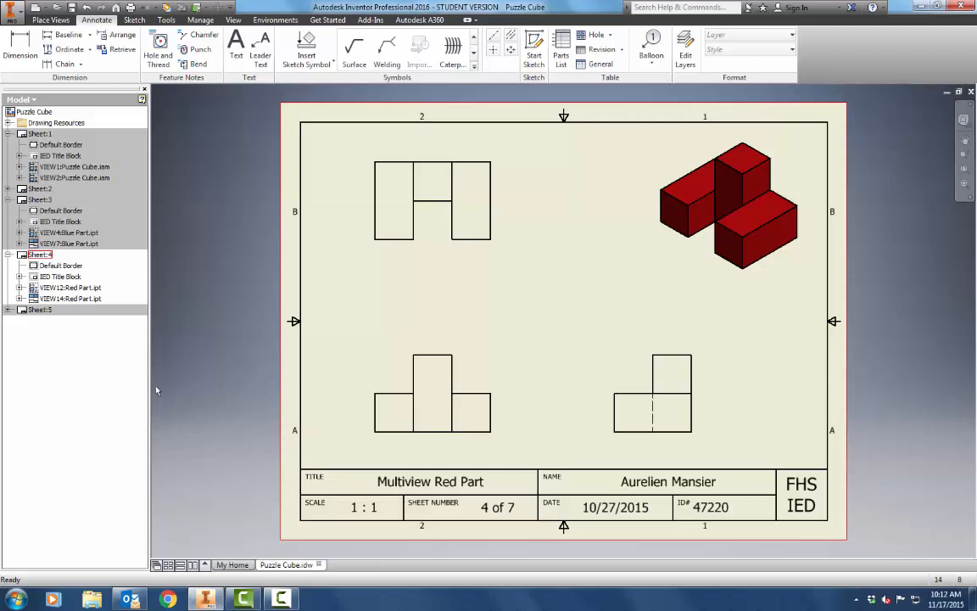
pyautogui.click(62, 65)
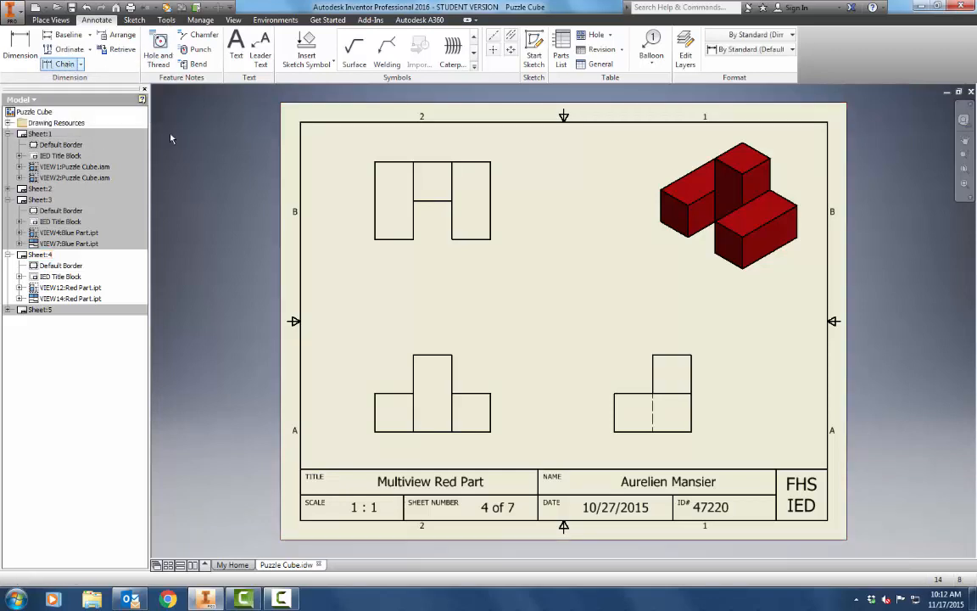
pyautogui.click(386, 393)
pyautogui.click(427, 354)
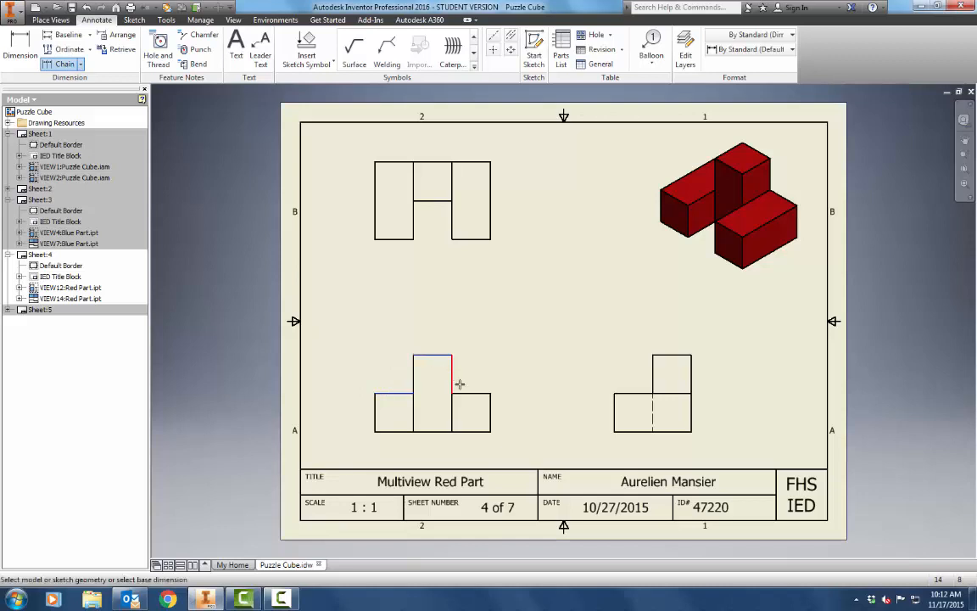
pyautogui.click(465, 392)
pyautogui.rightClick(478, 366)
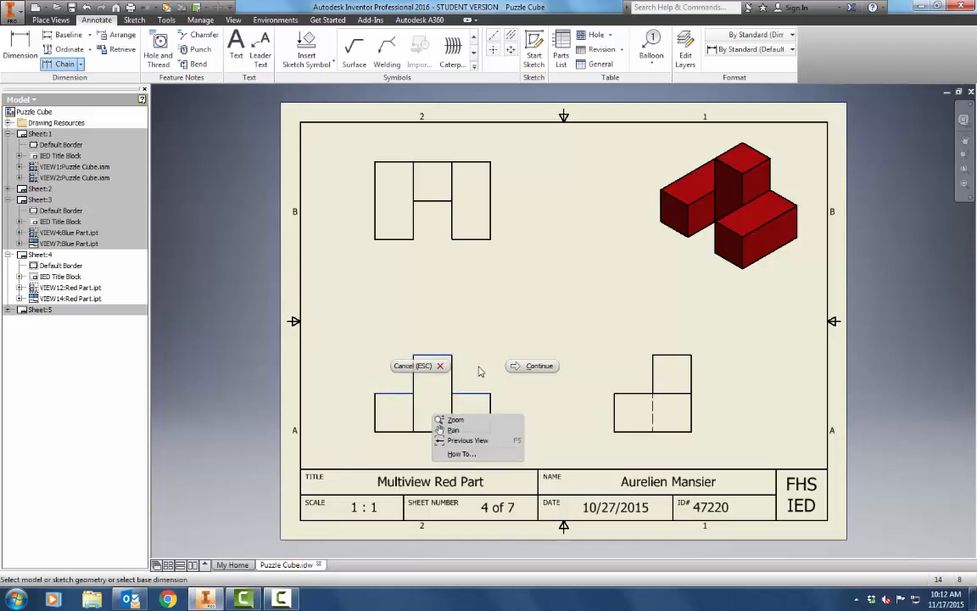
pyautogui.click(536, 367)
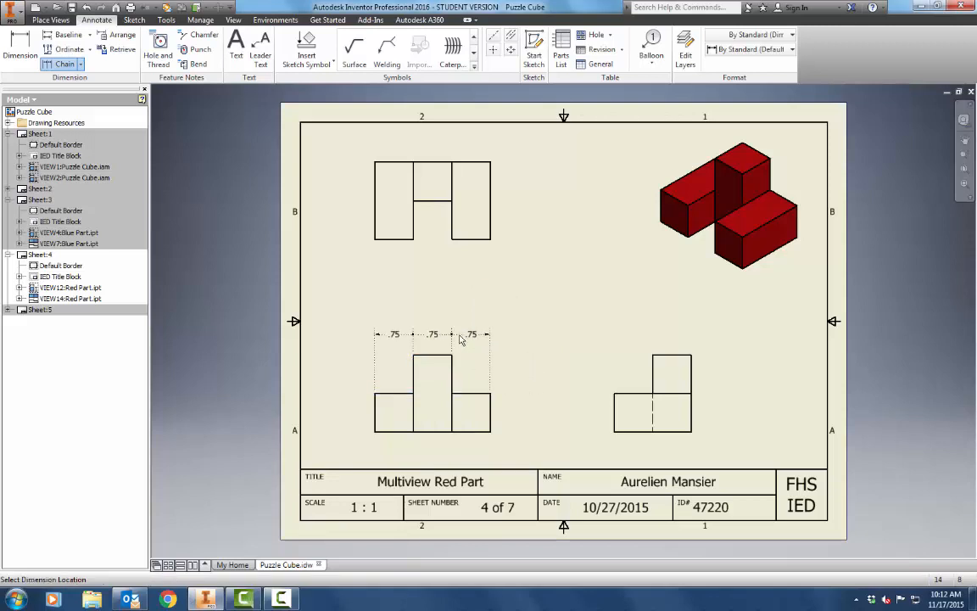
pyautogui.click(460, 336)
pyautogui.scroll(-3, 423, 343)
pyautogui.scroll(-3, 430, 344)
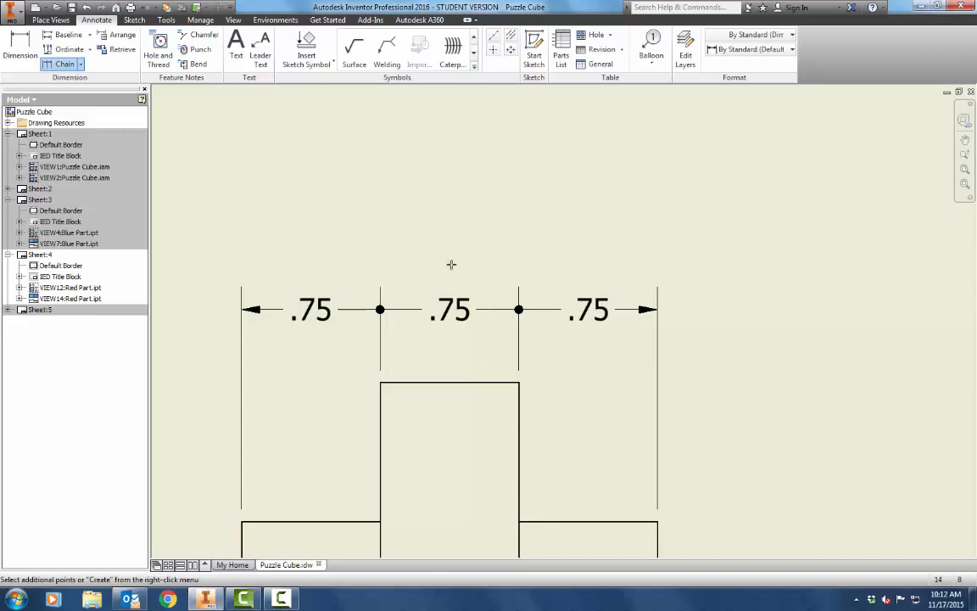
# Step: Set the internal chain terminator of the Default (ANSI) dimension style to Filled and save the style edits
pyautogui.click(201, 20)
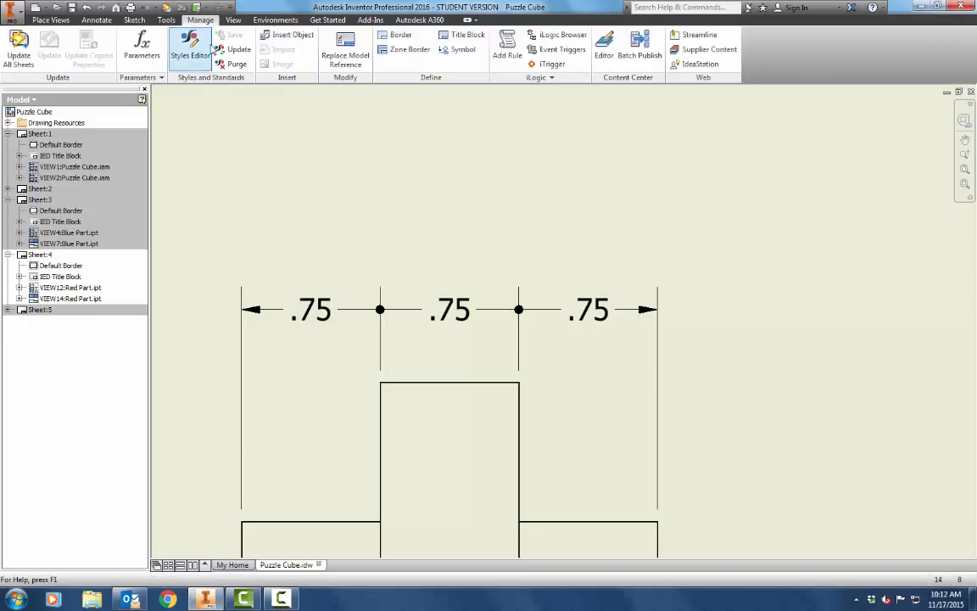
pyautogui.click(190, 56)
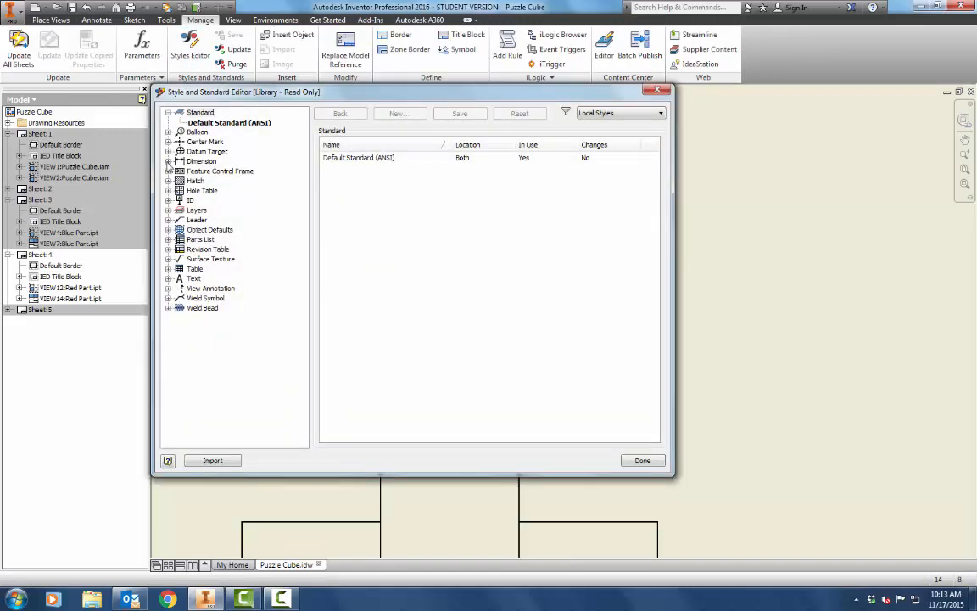
pyautogui.click(168, 161)
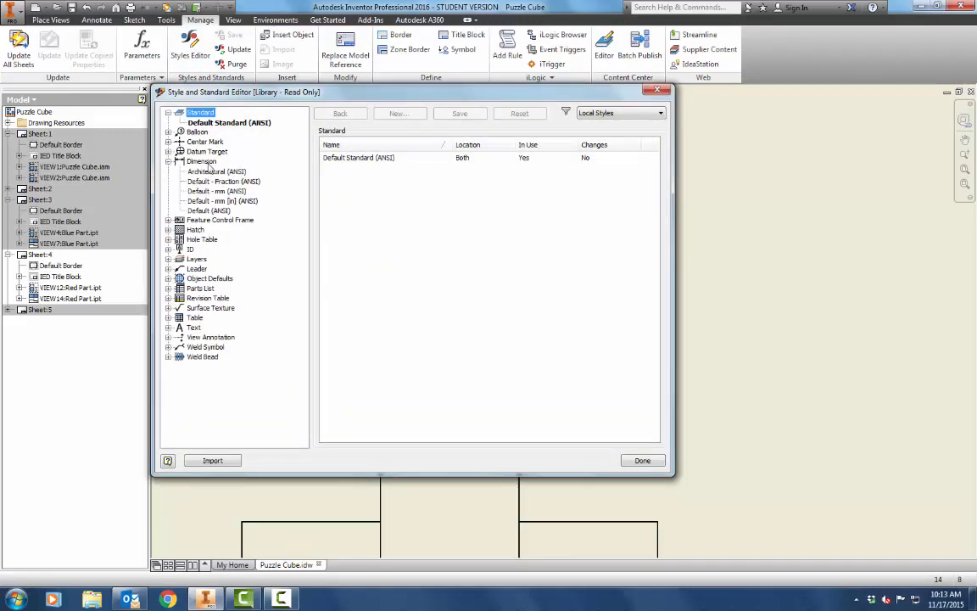
pyautogui.click(207, 211)
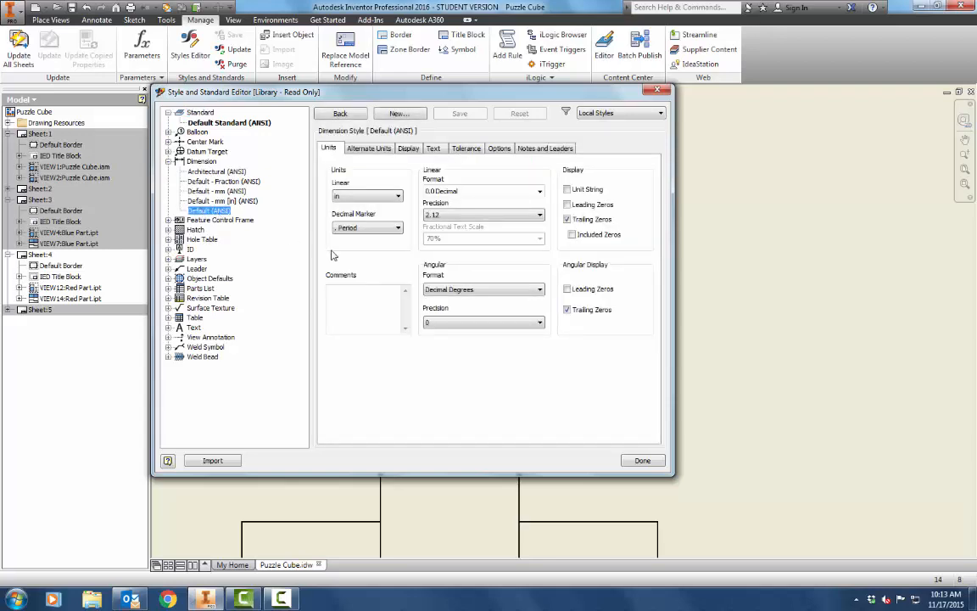
pyautogui.click(408, 150)
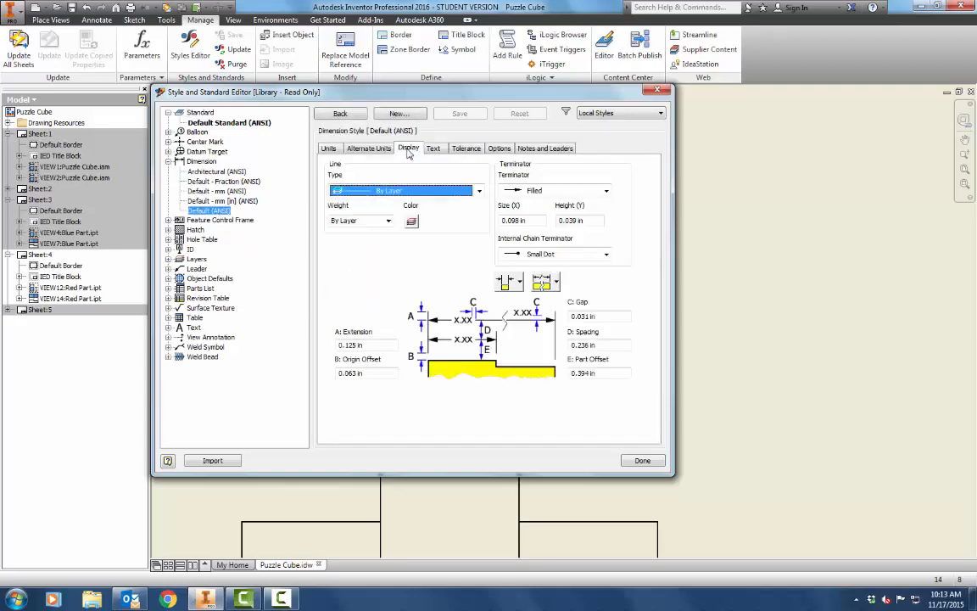
pyautogui.click(605, 255)
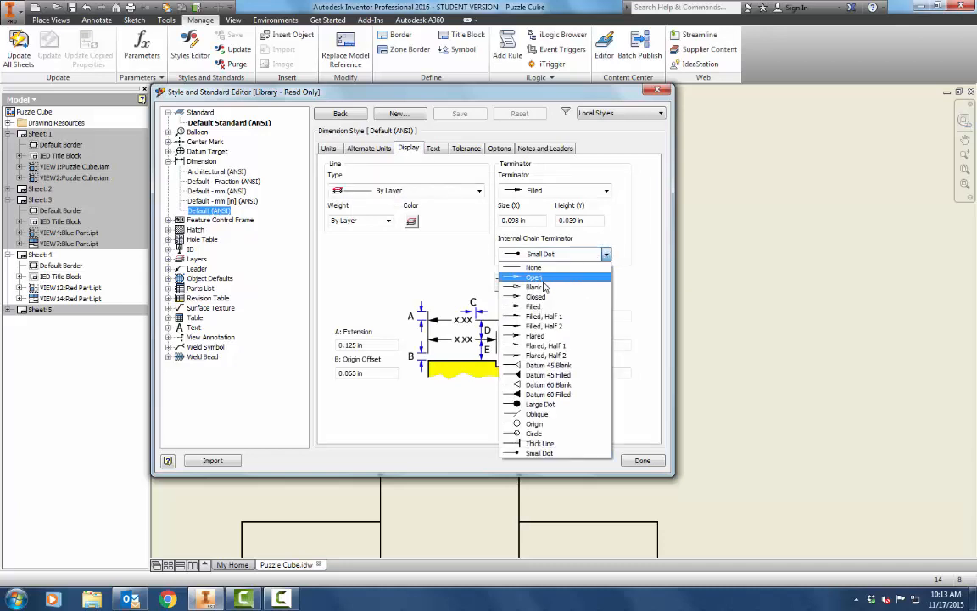
pyautogui.click(532, 307)
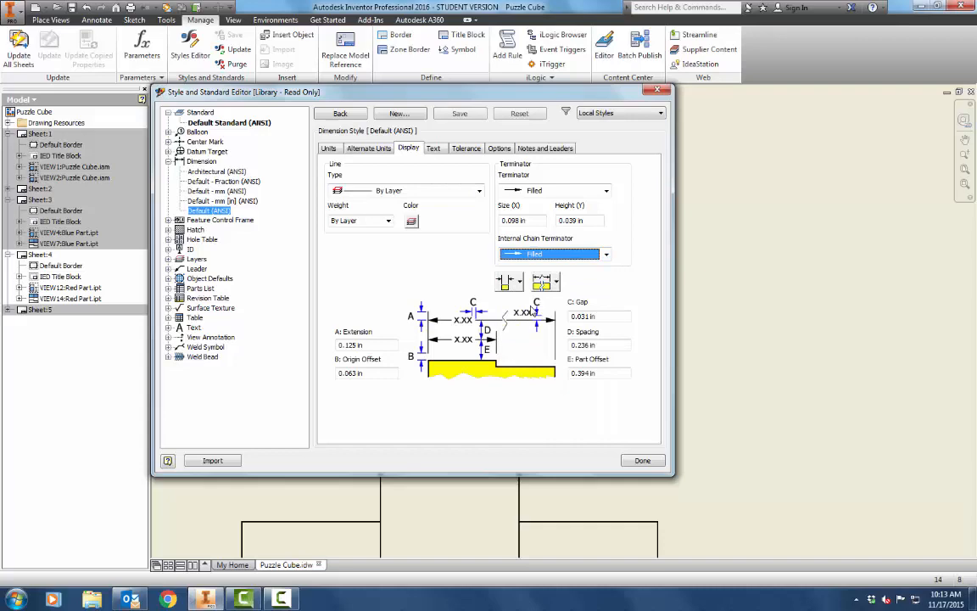
pyautogui.click(637, 460)
pyautogui.click(369, 312)
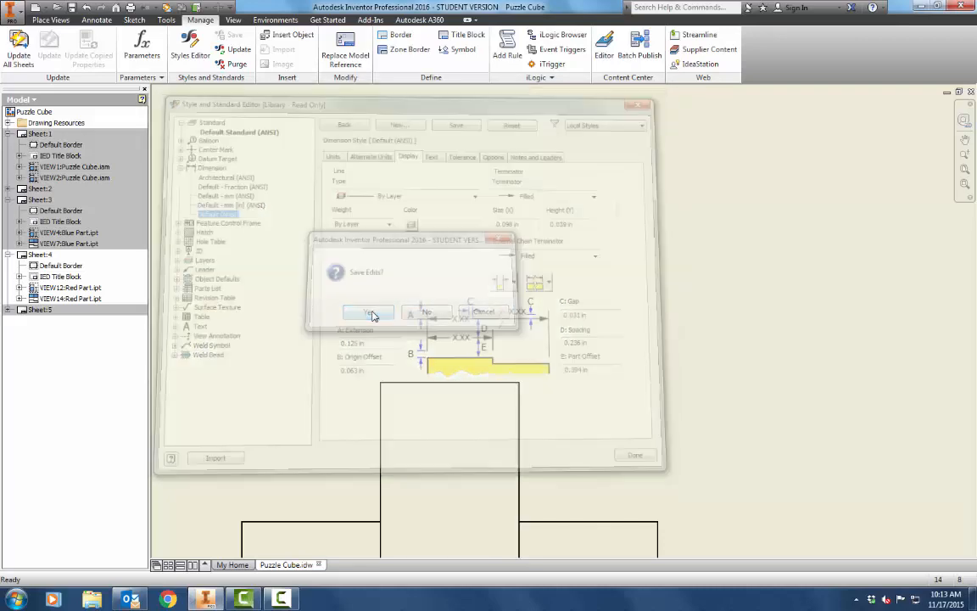
# Step: Create a chain dimension set for the three block widths, placed above the red part's front view
pyautogui.click(964, 168)
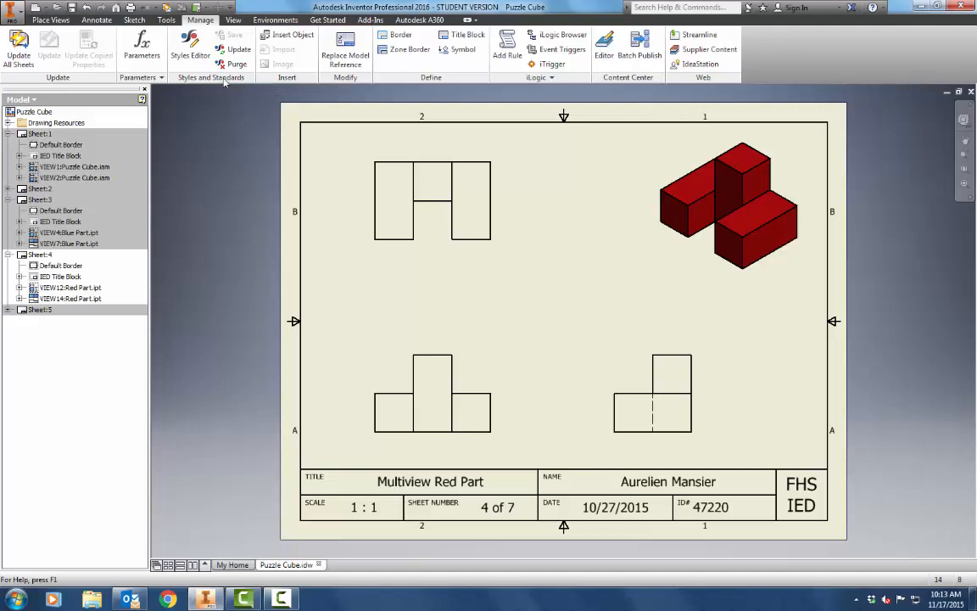
pyautogui.click(97, 20)
pyautogui.click(63, 66)
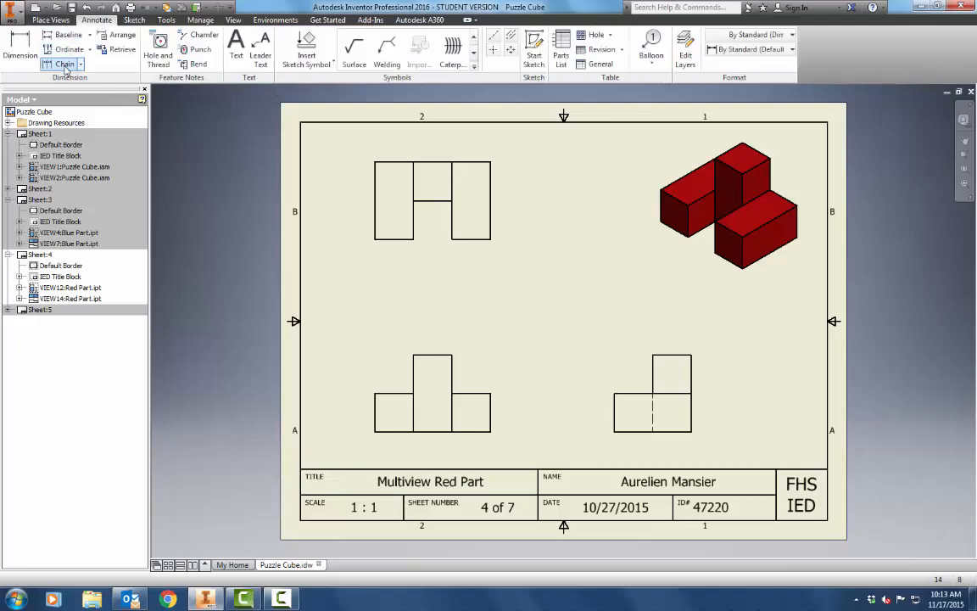
pyautogui.click(382, 393)
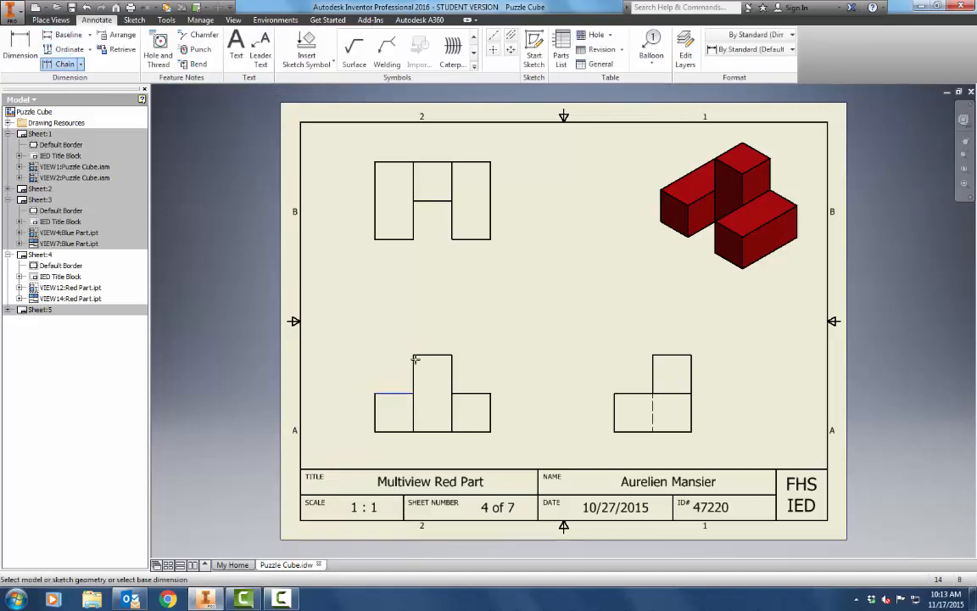
pyautogui.click(420, 354)
pyautogui.click(477, 392)
pyautogui.rightClick(478, 376)
pyautogui.click(522, 375)
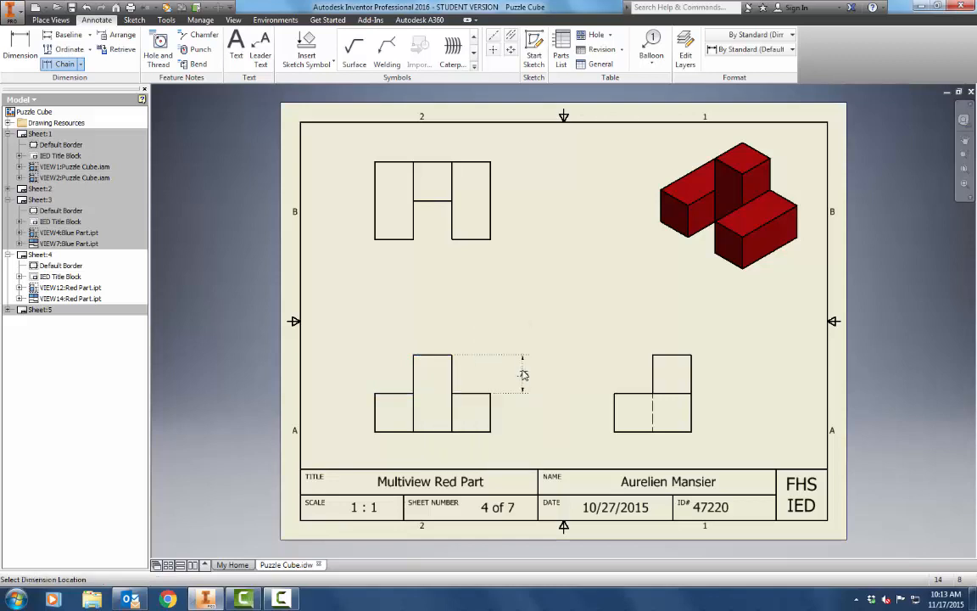
pyautogui.click(446, 335)
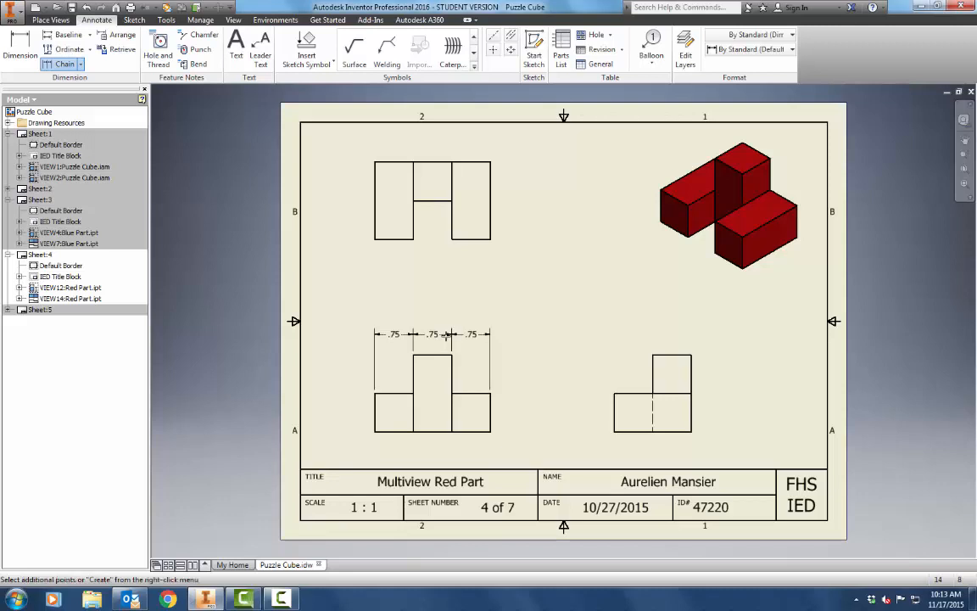
pyautogui.scroll(6, 442, 336)
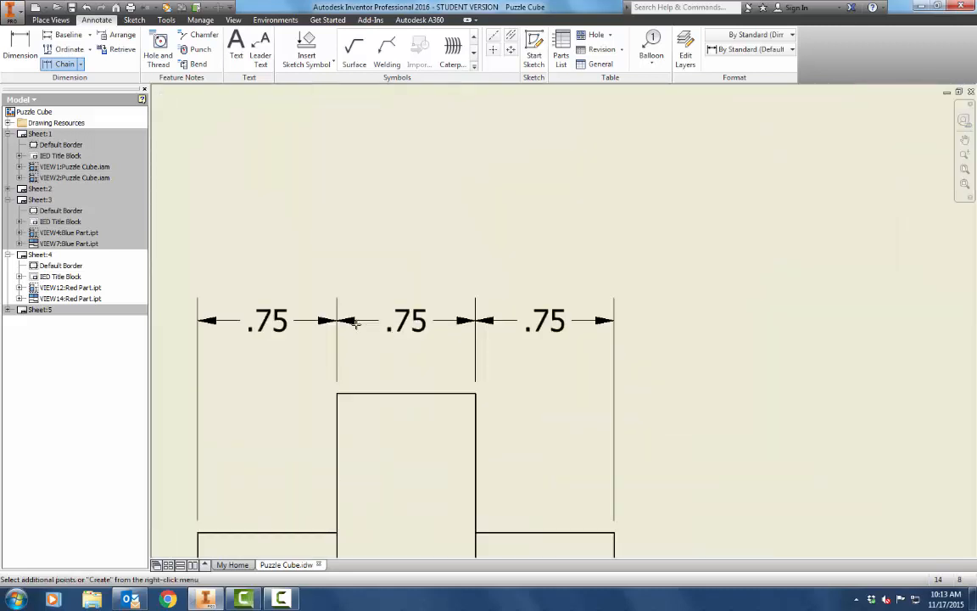
pyautogui.rightClick(379, 246)
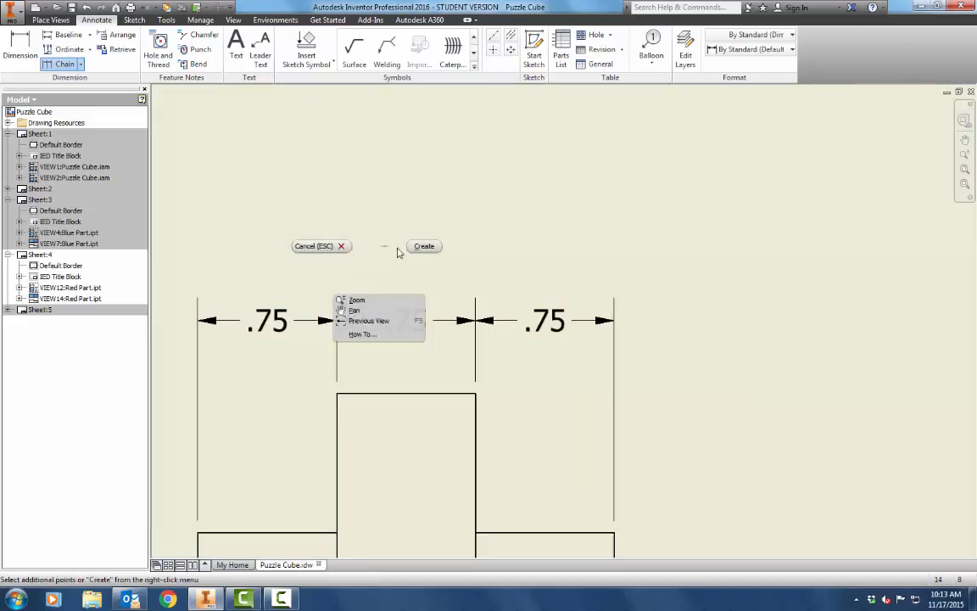
pyautogui.click(421, 246)
# Step: Delete the rightmost chain dimension above the red part's front view
pyautogui.scroll(-5, 436, 266)
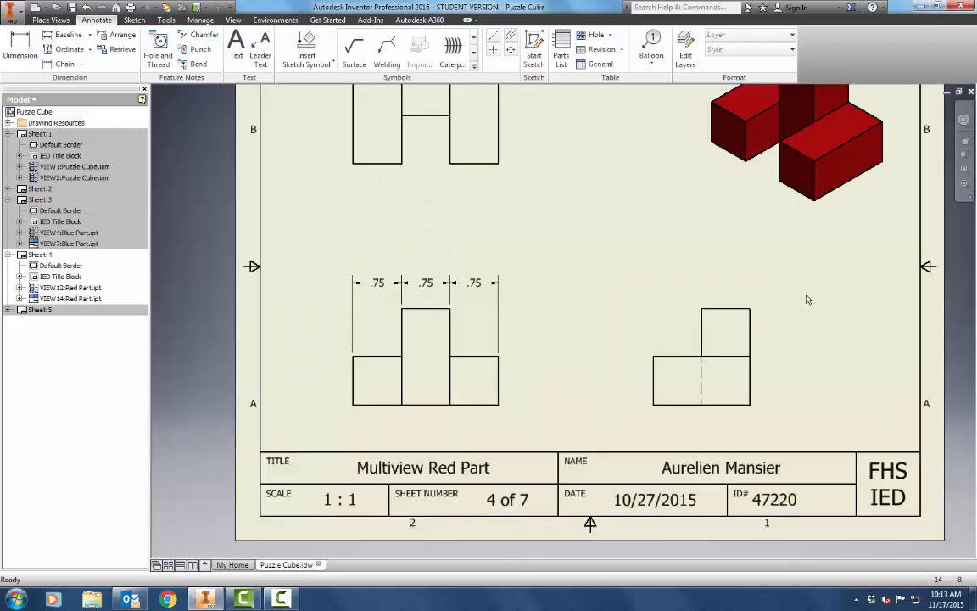
pyautogui.scroll(-3, 593, 327)
pyautogui.scroll(4, 592, 327)
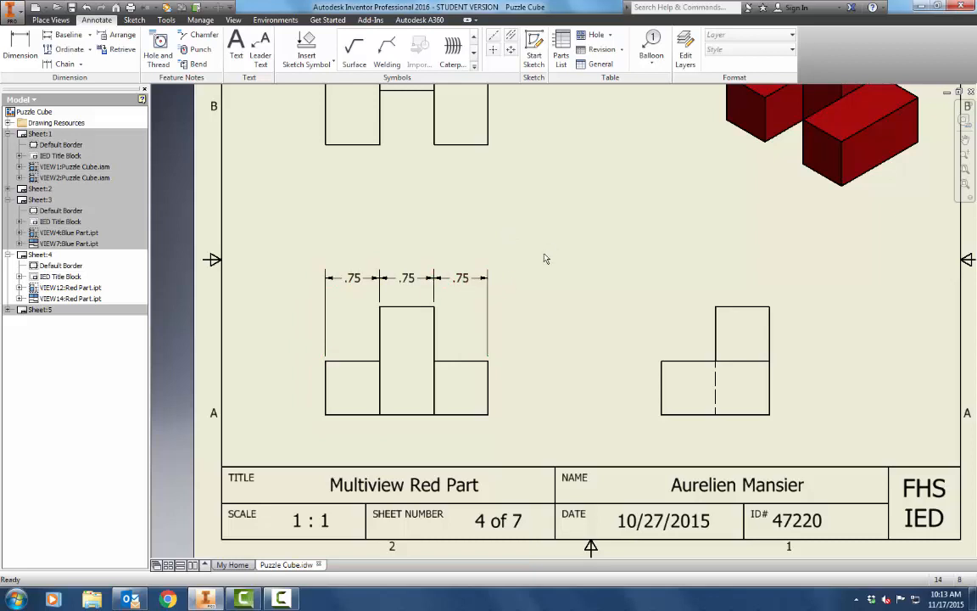
pyautogui.click(449, 270)
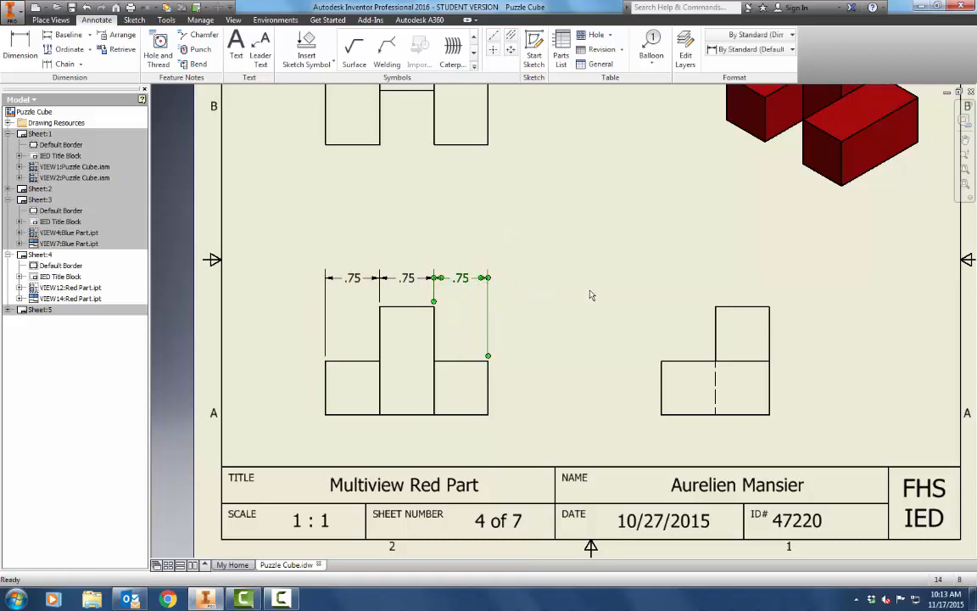
pyautogui.press('Delete')
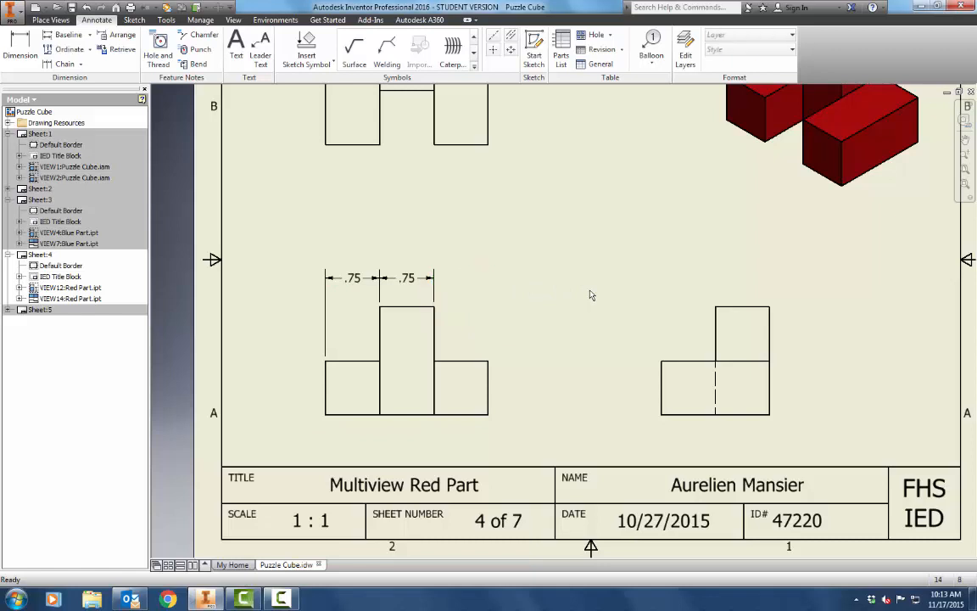
# Step: Dimension the overall width of the red part's front view, placed above the chain dimensions
pyautogui.click(19, 44)
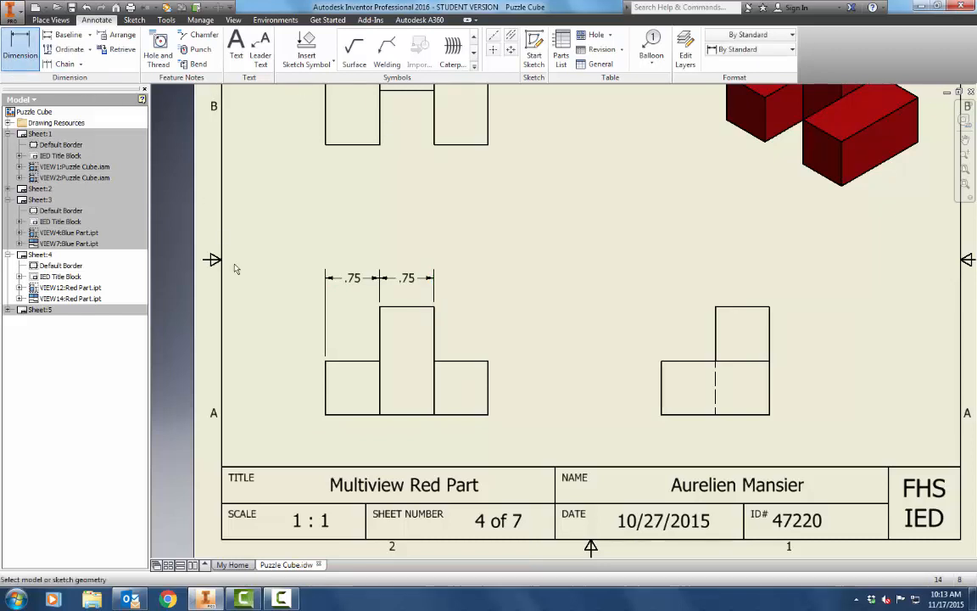
pyautogui.click(326, 383)
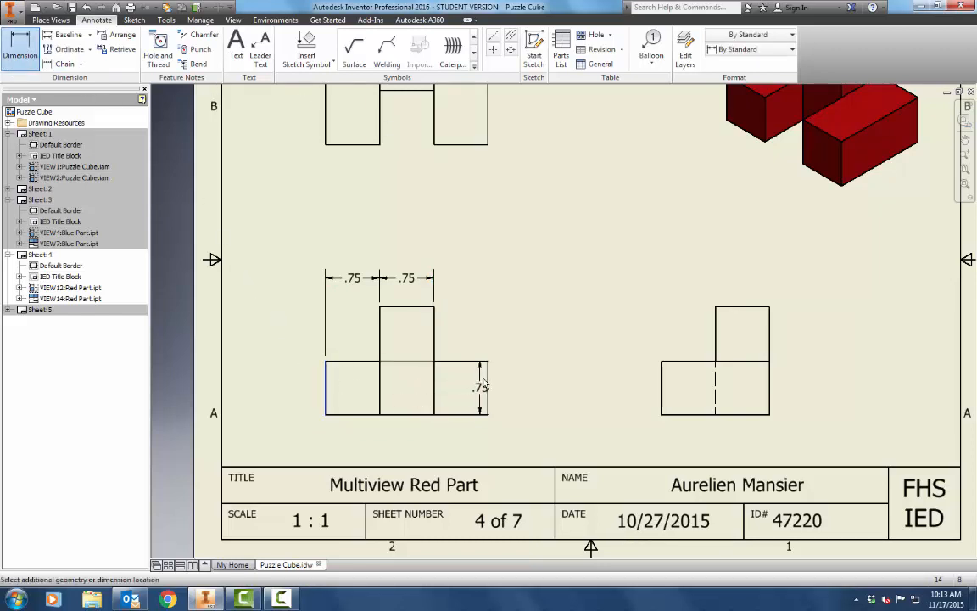
pyautogui.click(488, 378)
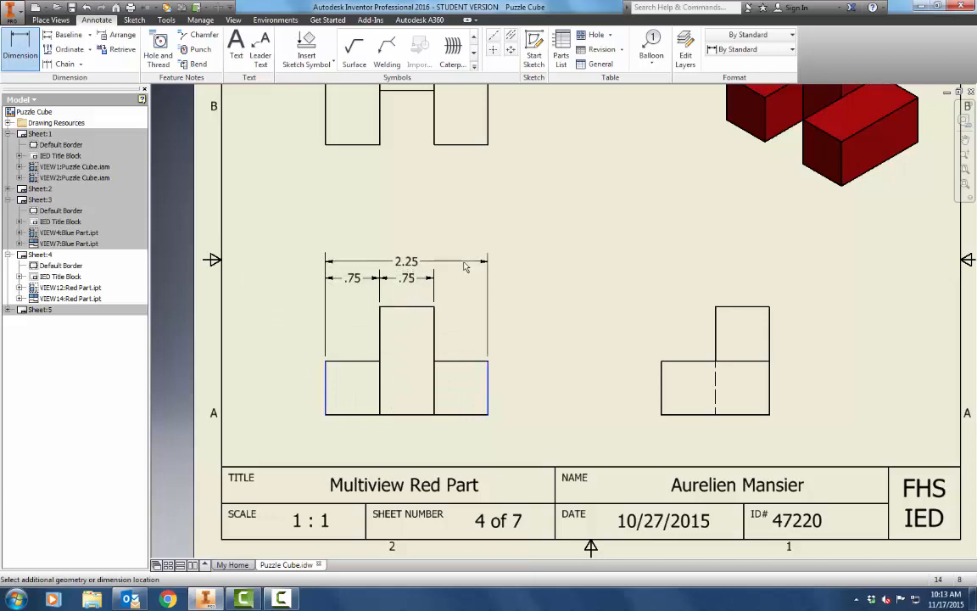
pyautogui.click(468, 266)
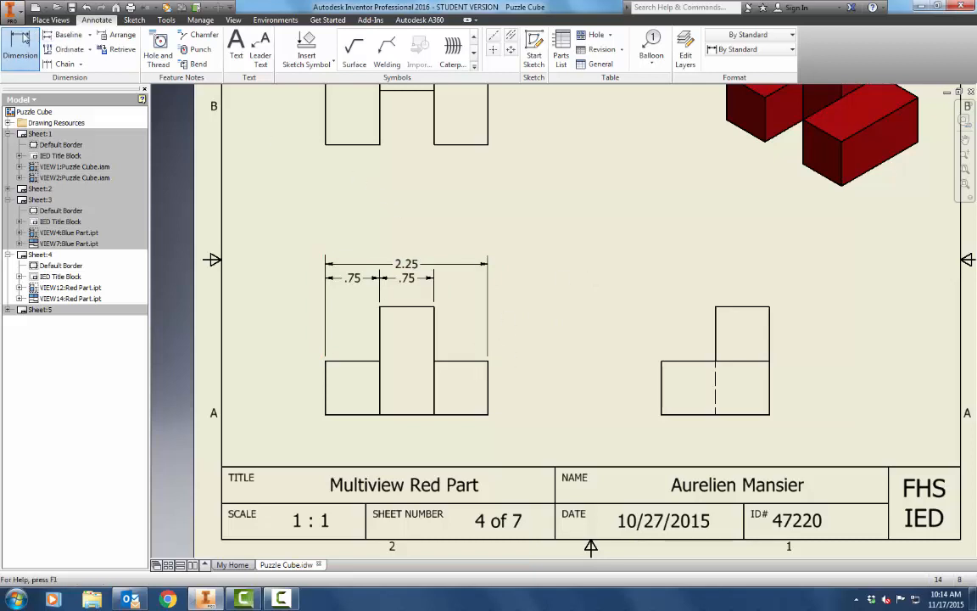
# Step: Dimension the lower block's height and the overall height, both placed right of the red part's front view
pyautogui.click(21, 44)
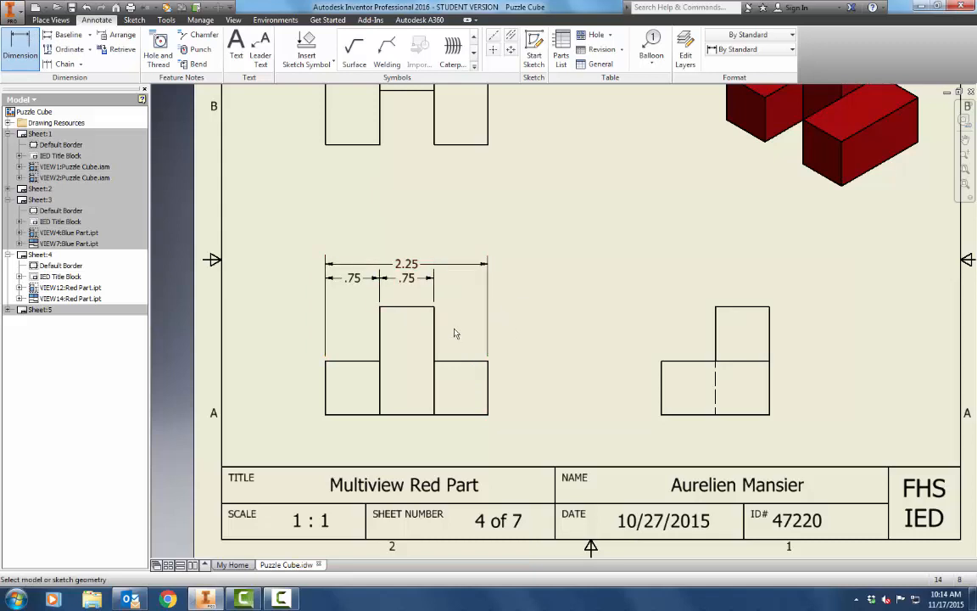
pyautogui.click(488, 383)
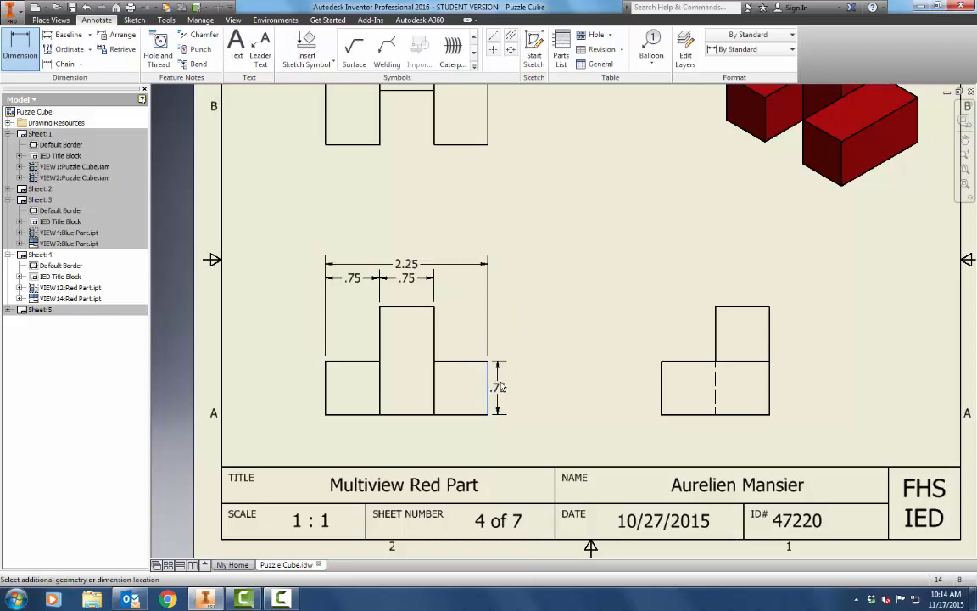
pyautogui.click(515, 386)
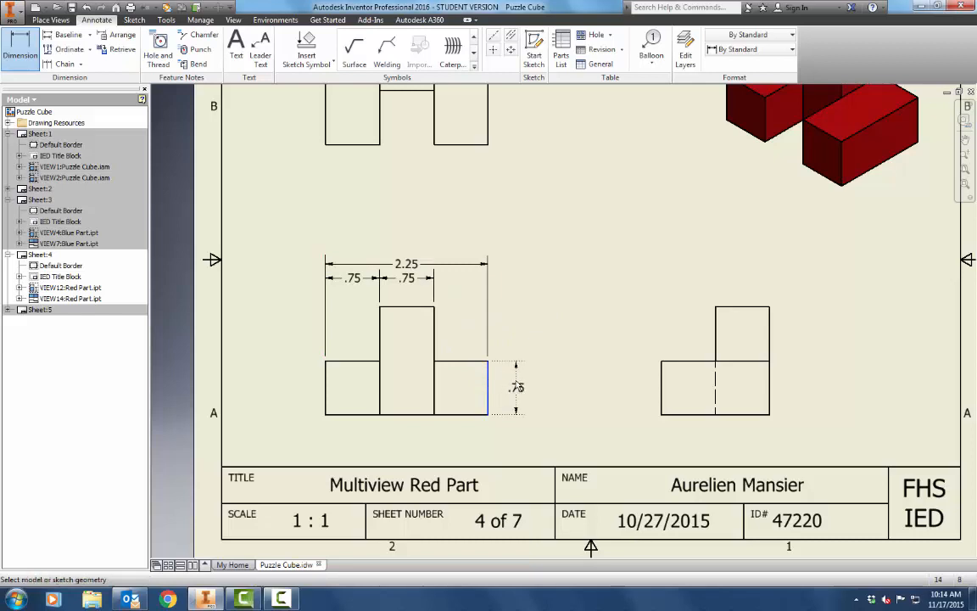
pyautogui.click(433, 328)
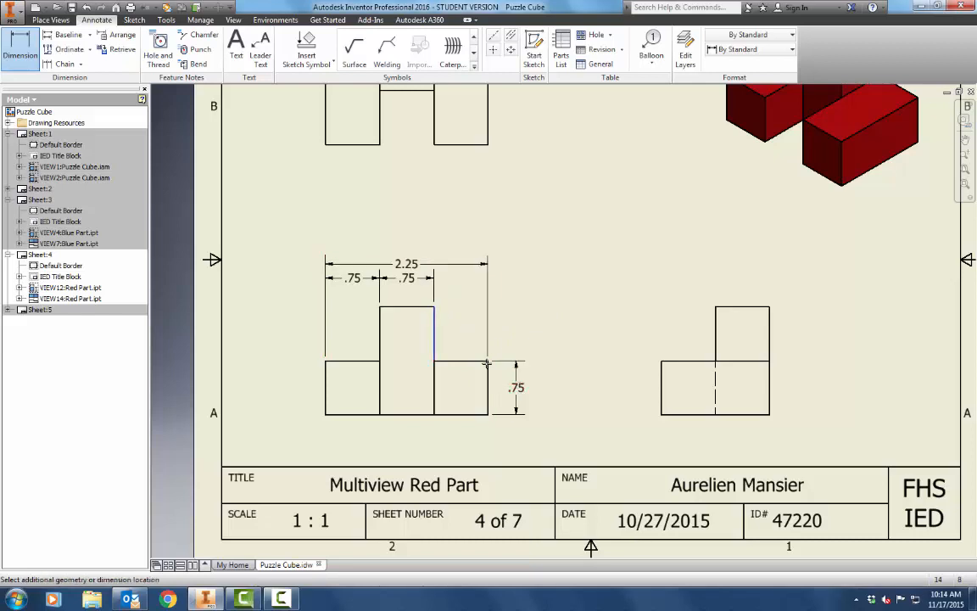
pyautogui.click(488, 415)
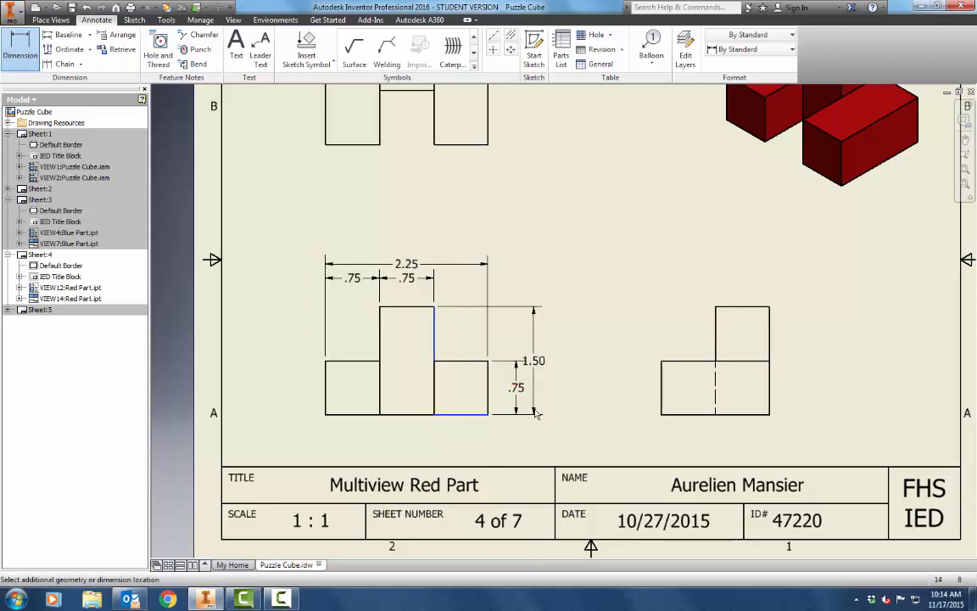
pyautogui.click(535, 413)
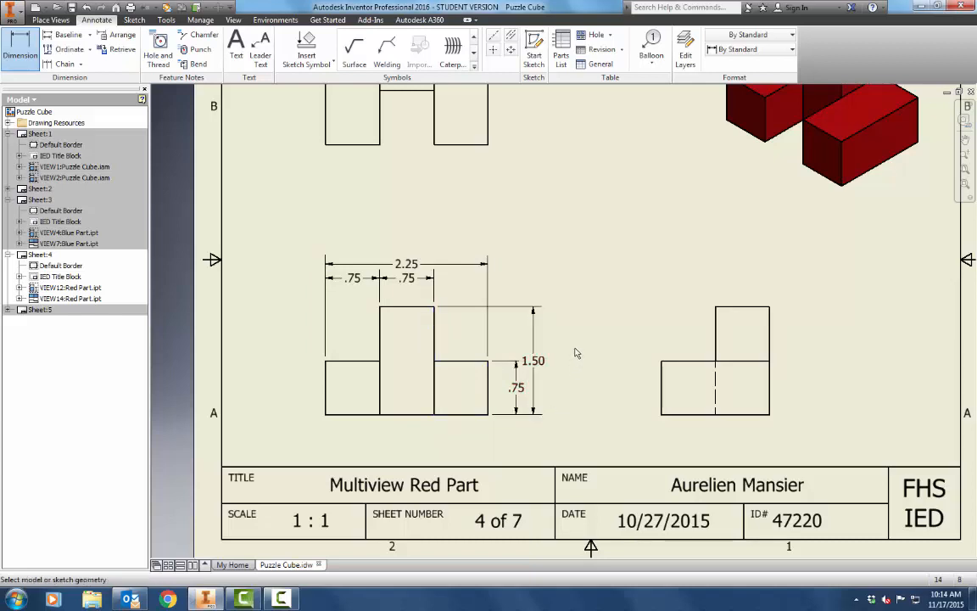
# Step: Dimension the overall depth and the upper block's depth above the red part's right-side view
pyautogui.click(663, 367)
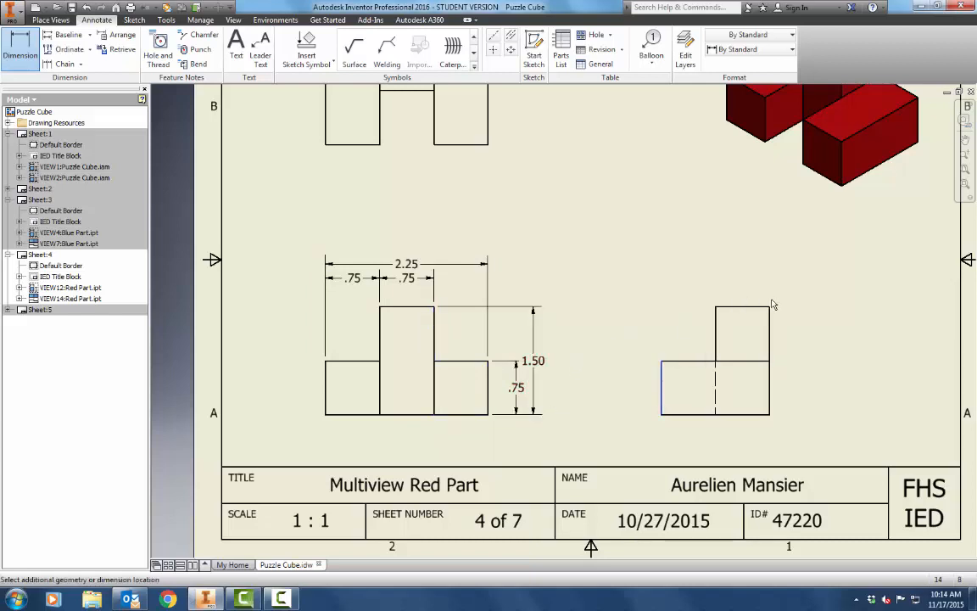
pyautogui.click(768, 310)
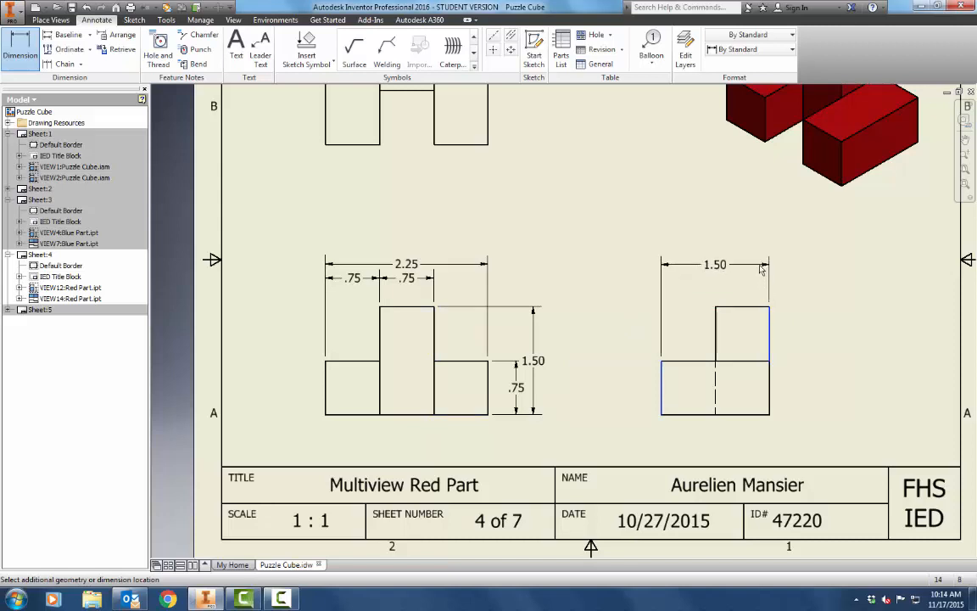
pyautogui.click(760, 265)
pyautogui.click(747, 307)
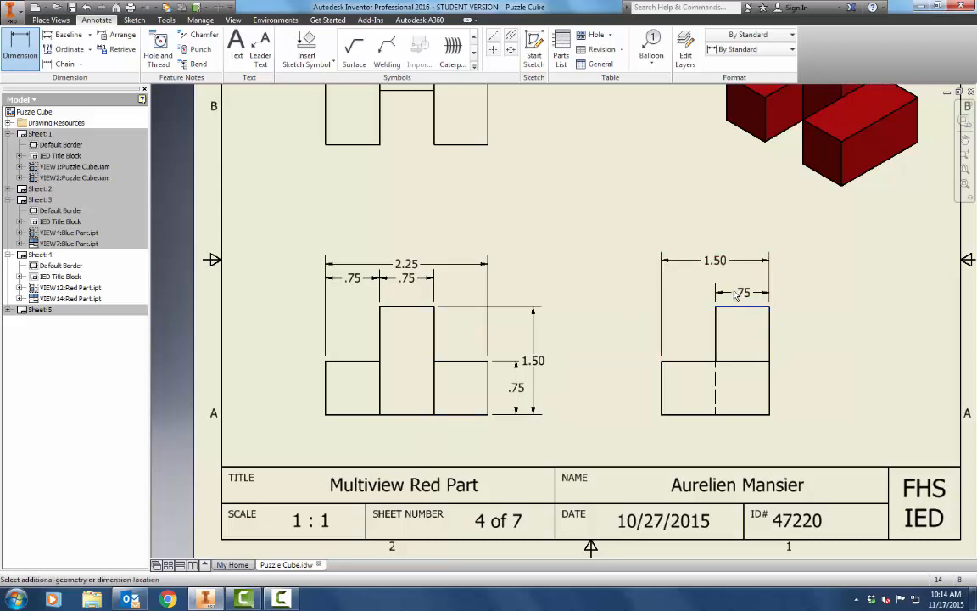
pyautogui.click(735, 284)
pyautogui.press('Escape')
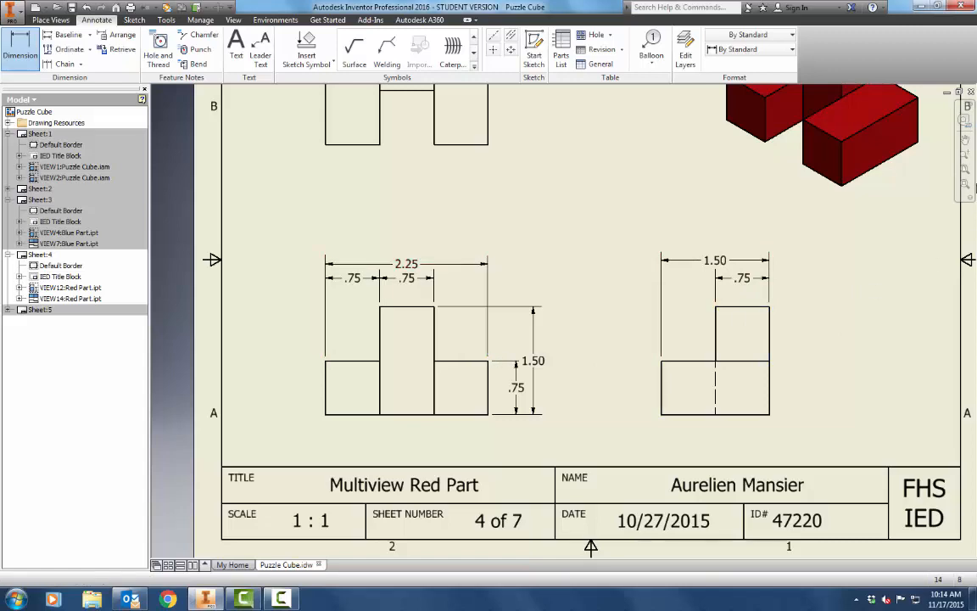
pyautogui.click(965, 168)
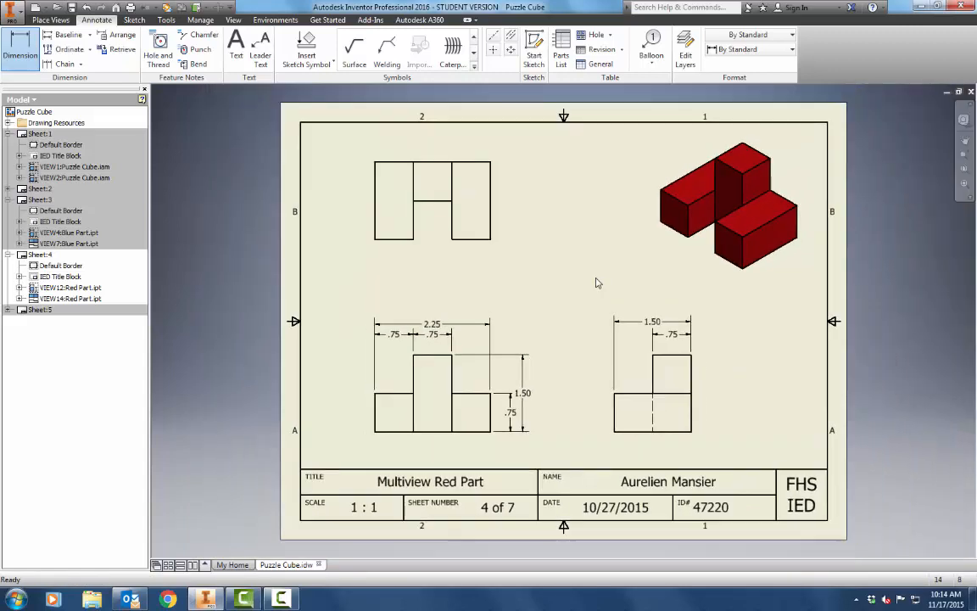